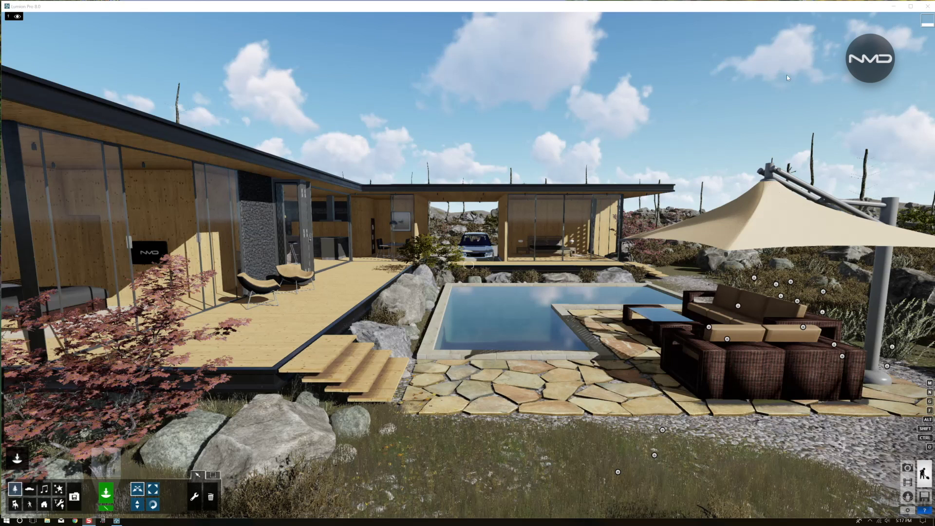
Step: Render Photo - 11 at Desktop 1920x1080, overwriting the existing image file
left_click(908, 468)
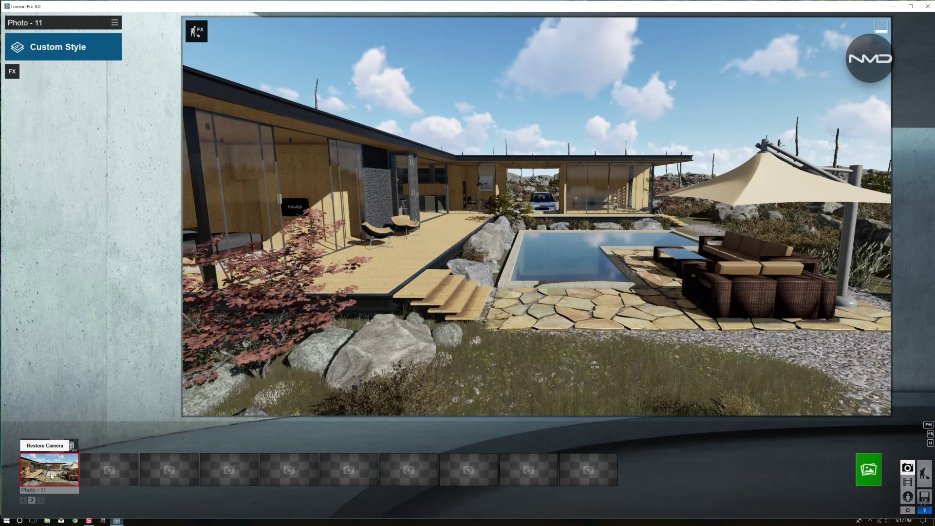
left_click(49, 469)
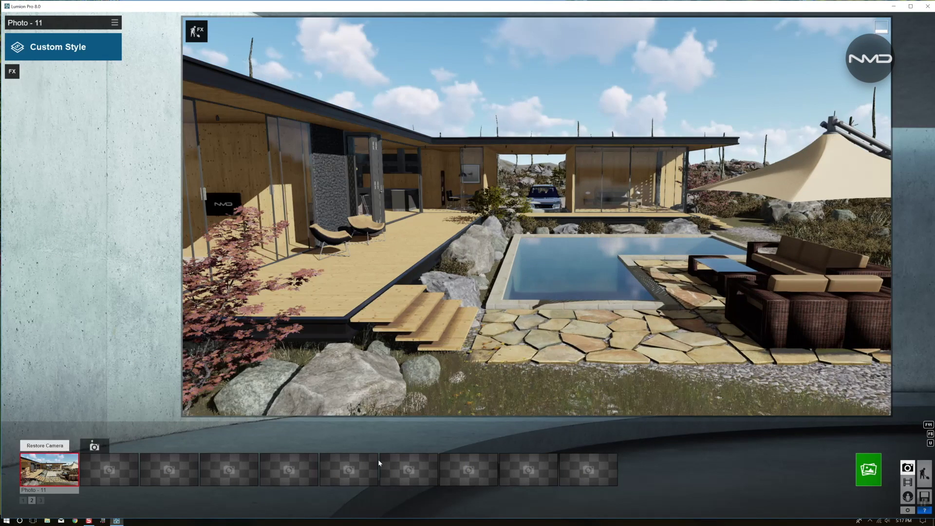
left_click(868, 470)
left_click(398, 353)
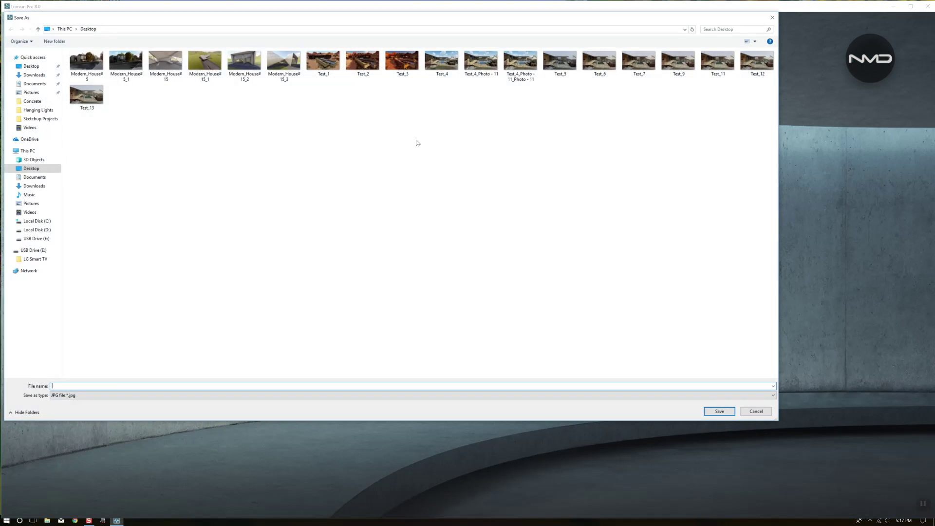
left_click(431, 63)
double_click(430, 63)
key("Return")
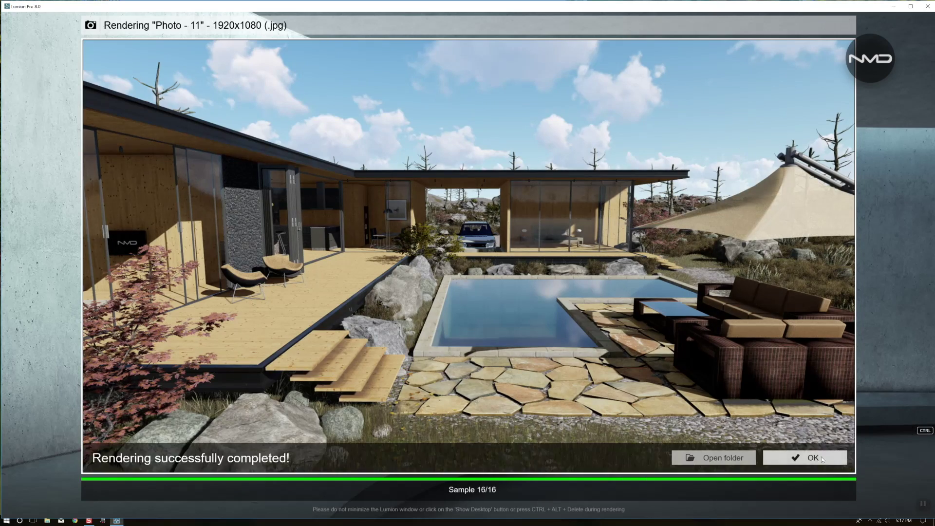
Step: Store the current camera view in the next slot as Photo - 12
left_click(816, 455)
left_click(94, 474)
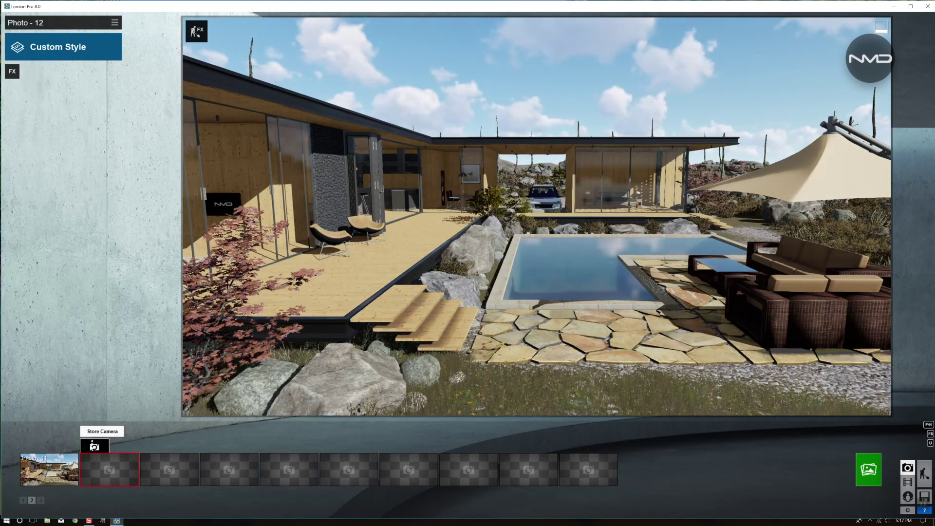
left_click(94, 445)
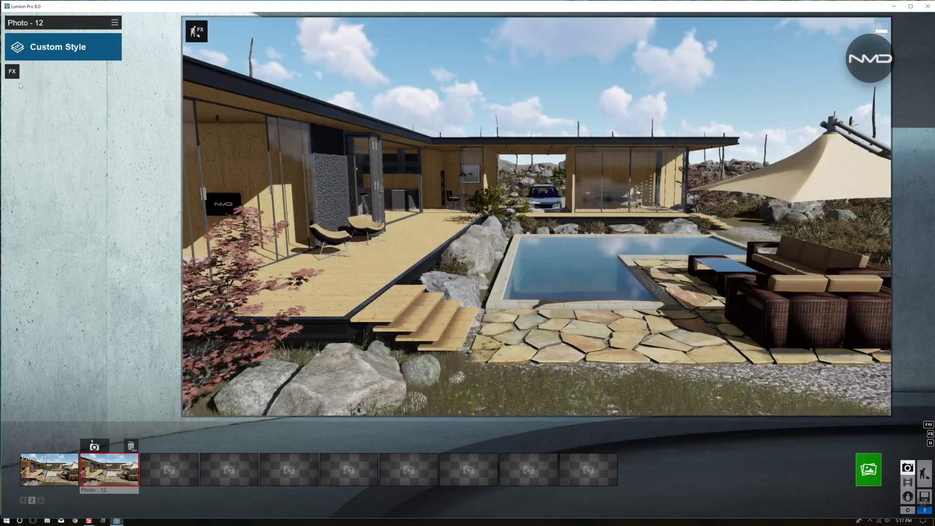
Step: Add the lighting effects Sun, Shadow, Reflection, Sky Light and Hyperlight to Photo - 12
left_click(12, 72)
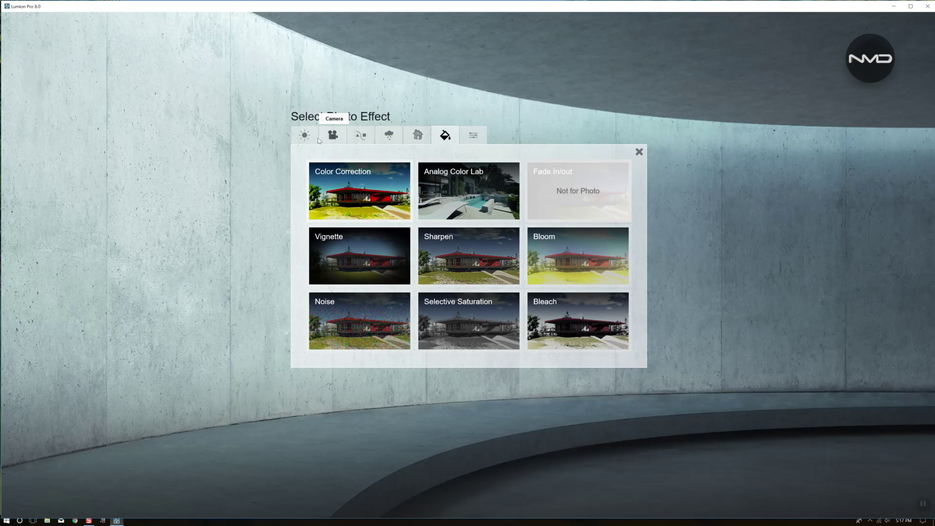
left_click(304, 135)
left_click(348, 186)
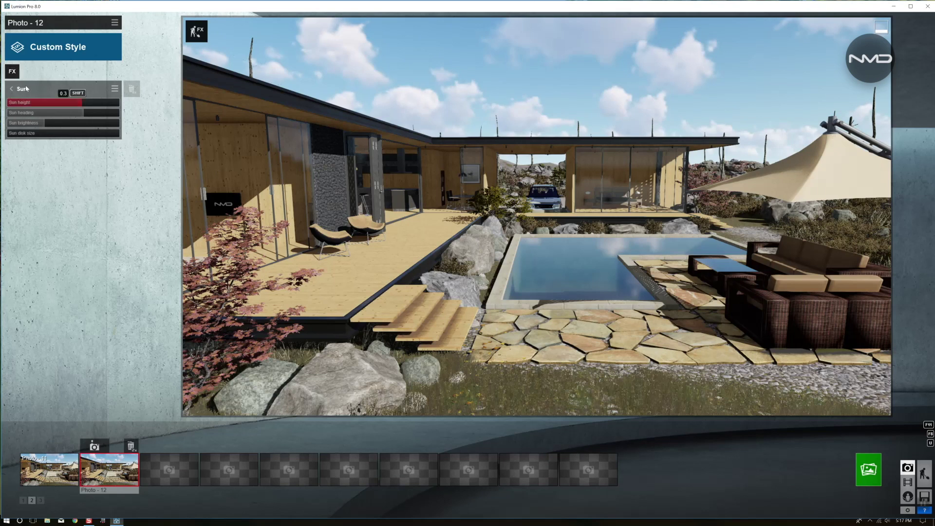
left_click(13, 73)
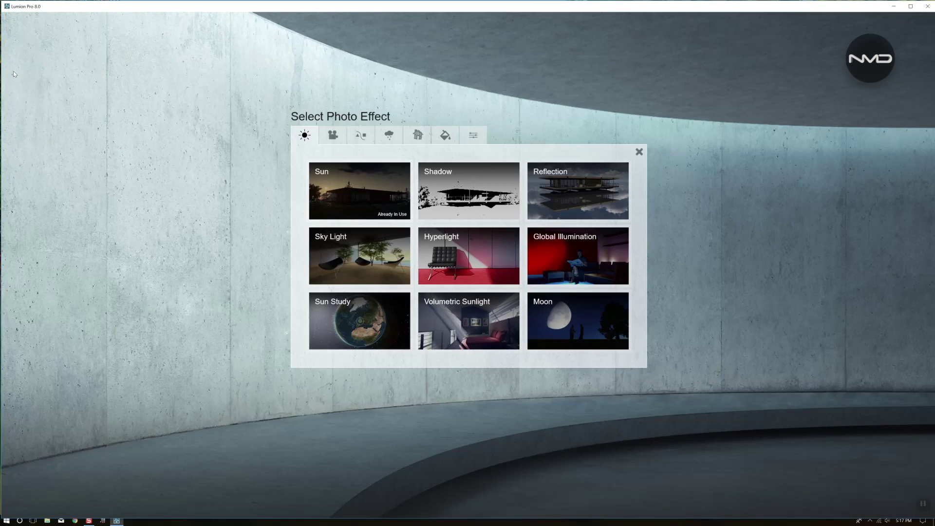
left_click(470, 193)
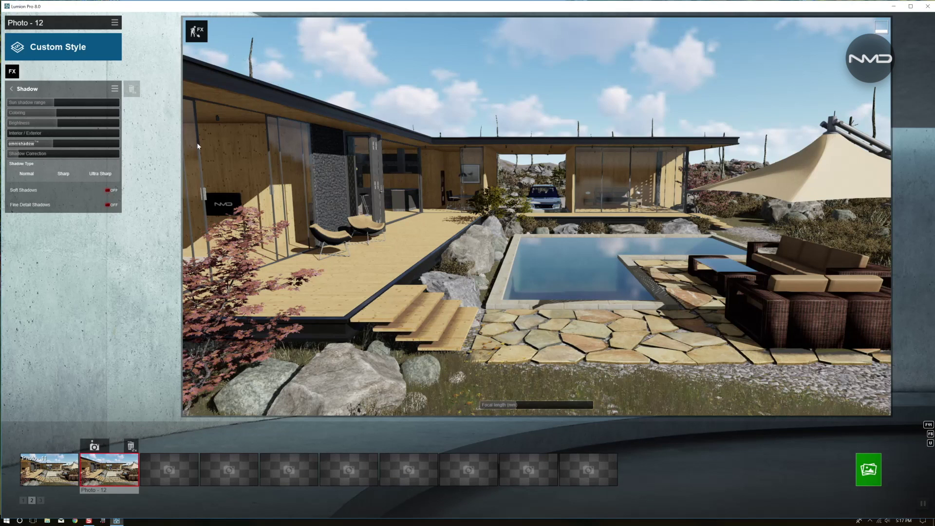
left_click(12, 72)
left_click(574, 188)
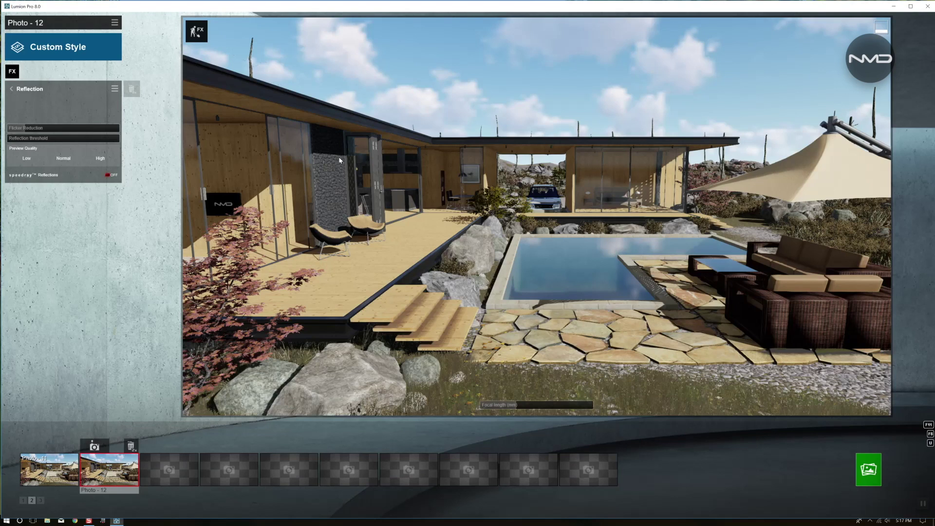
left_click(12, 73)
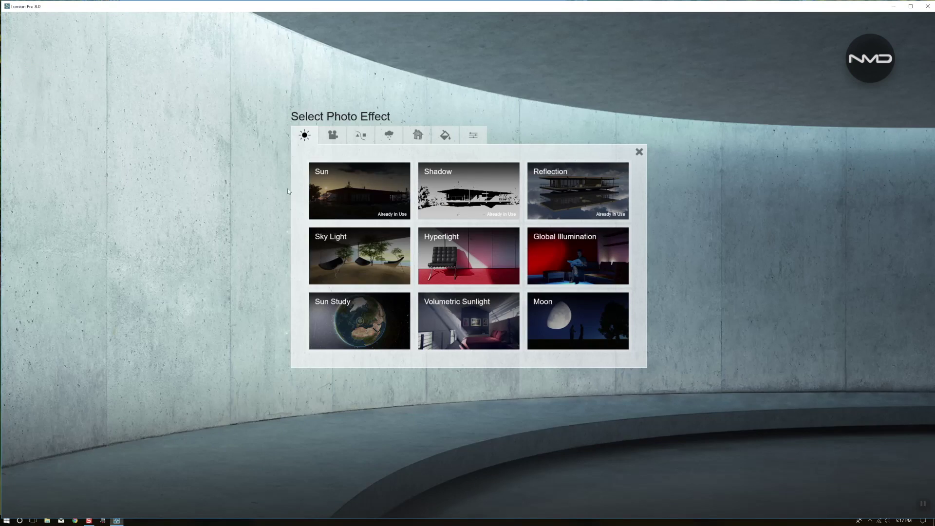
left_click(370, 252)
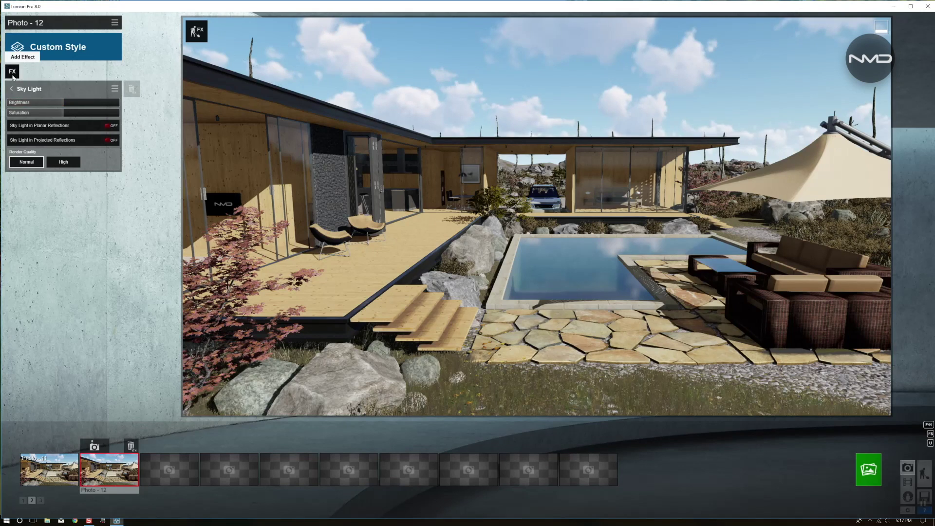
left_click(12, 72)
left_click(466, 259)
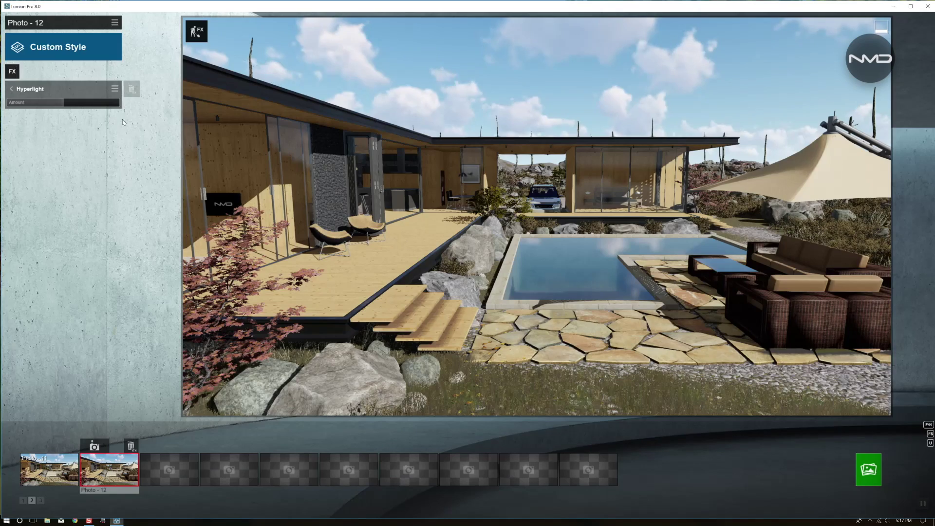
Step: Add the camera effects Exposure, 2-Point Perspective, Depth of Field and Chromatic Aberrations
left_click(12, 72)
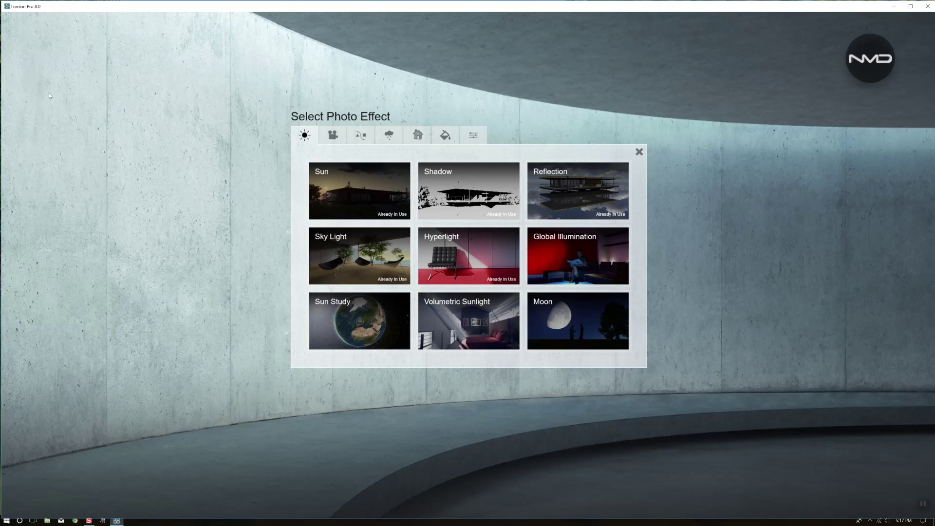
left_click(332, 135)
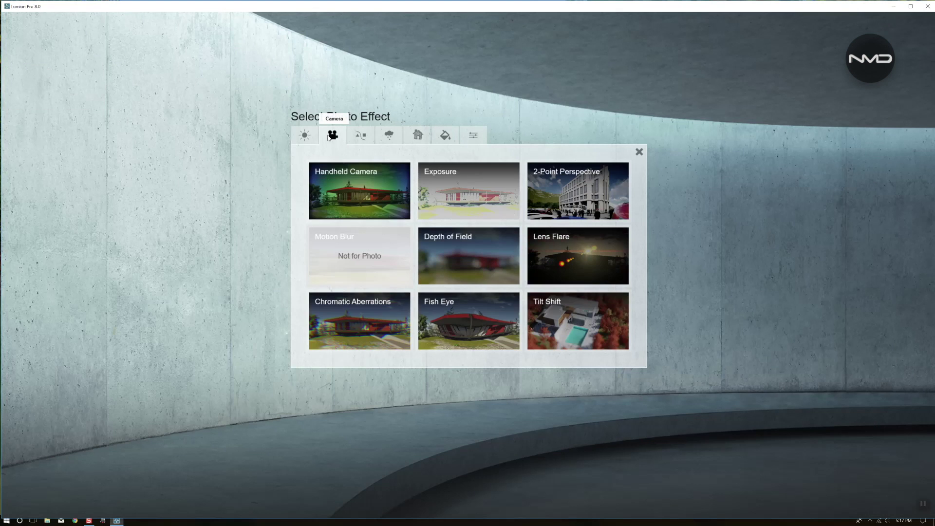
left_click(461, 182)
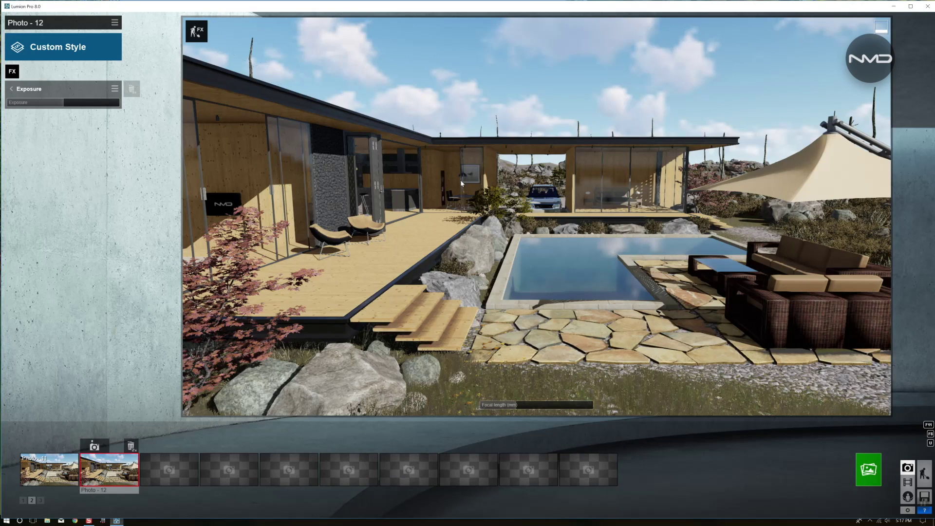
left_click(12, 71)
left_click(578, 191)
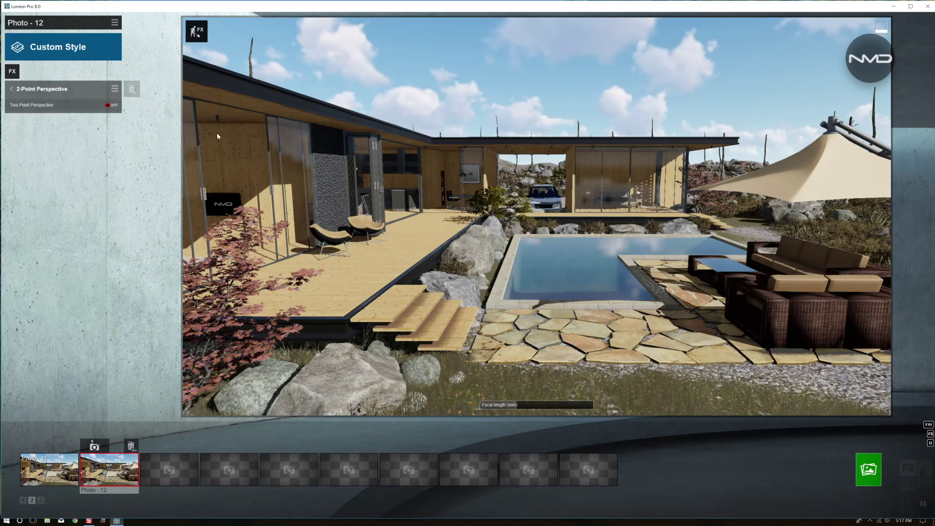
left_click(12, 68)
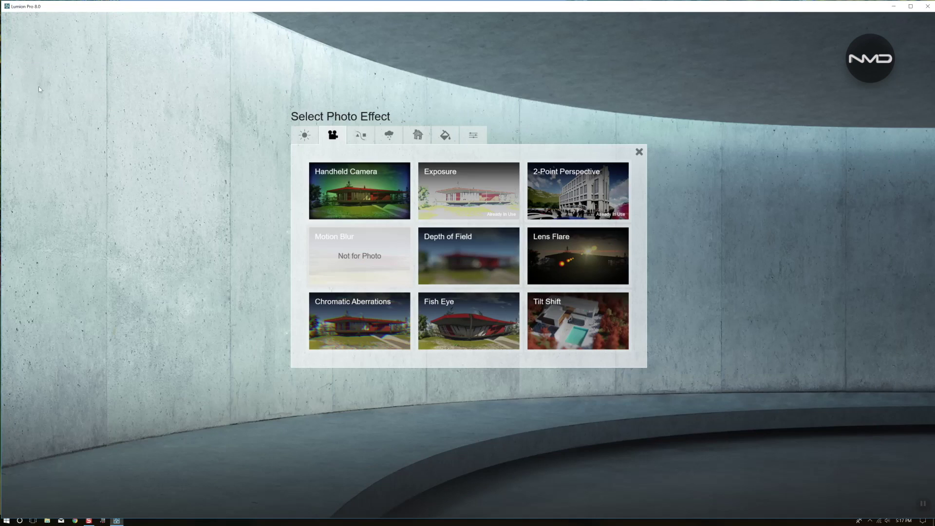
left_click(458, 252)
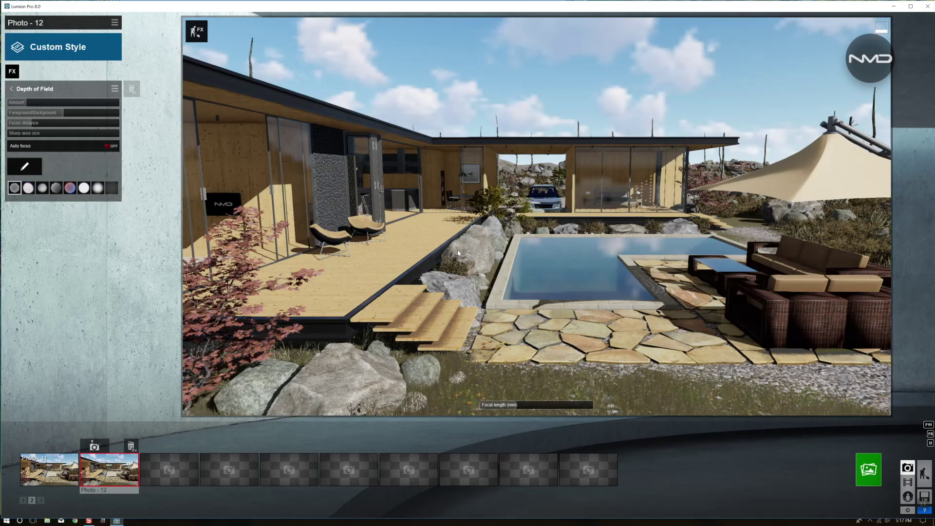
left_click(12, 71)
left_click(373, 332)
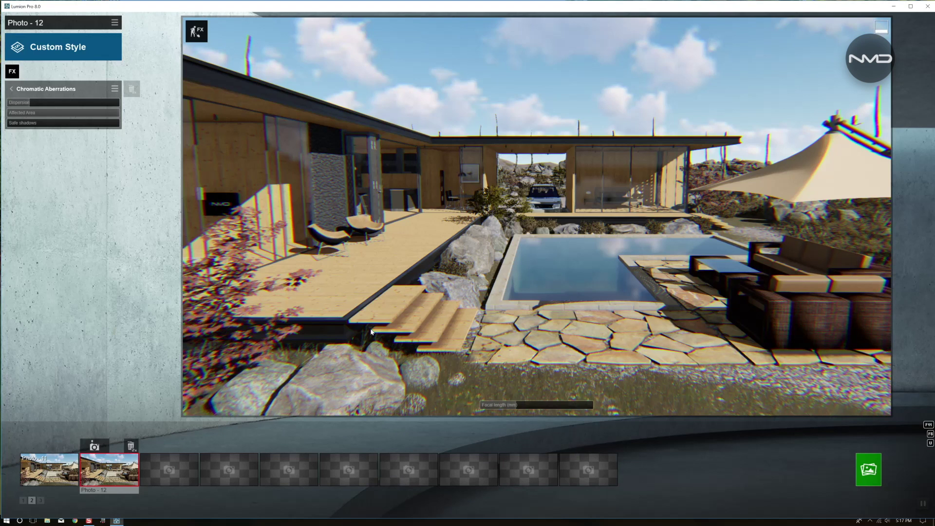
Step: Add Sky and Clouds, Fog, Color Correction and Sharpen effects
left_click(13, 72)
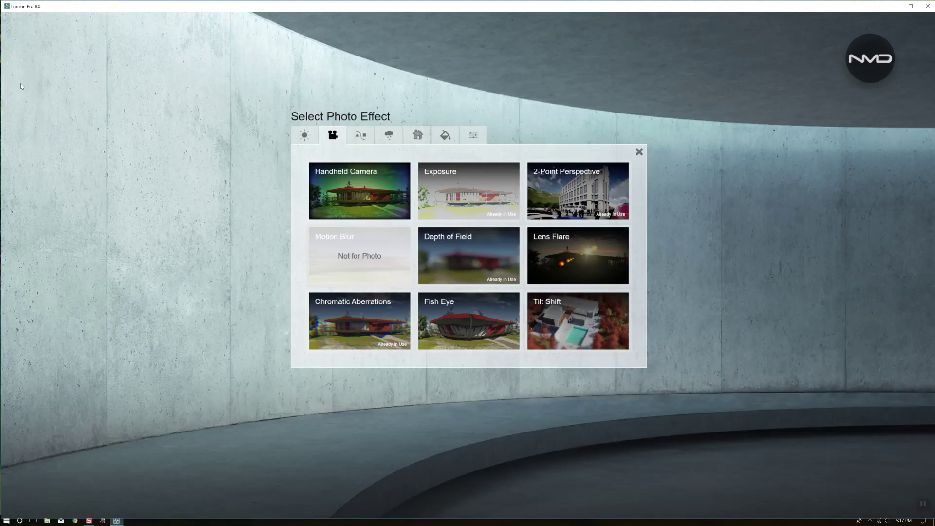
left_click(389, 135)
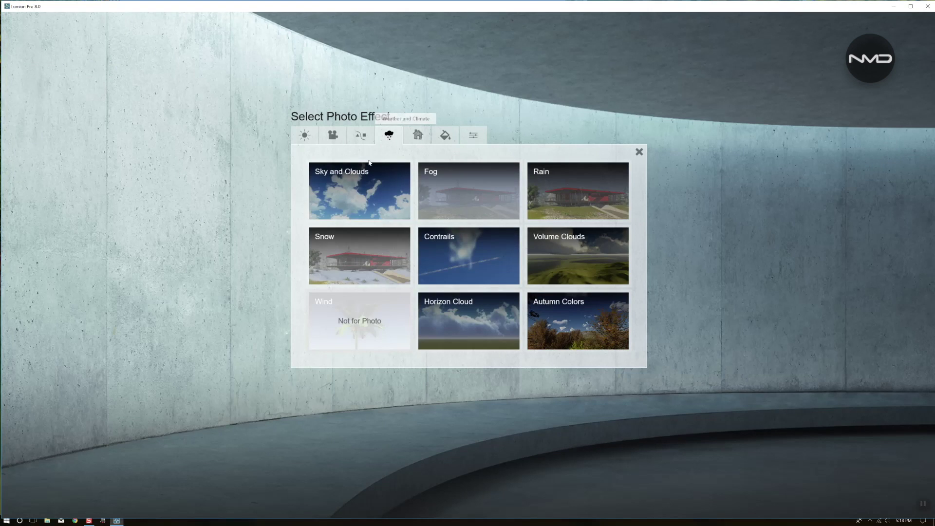
left_click(356, 191)
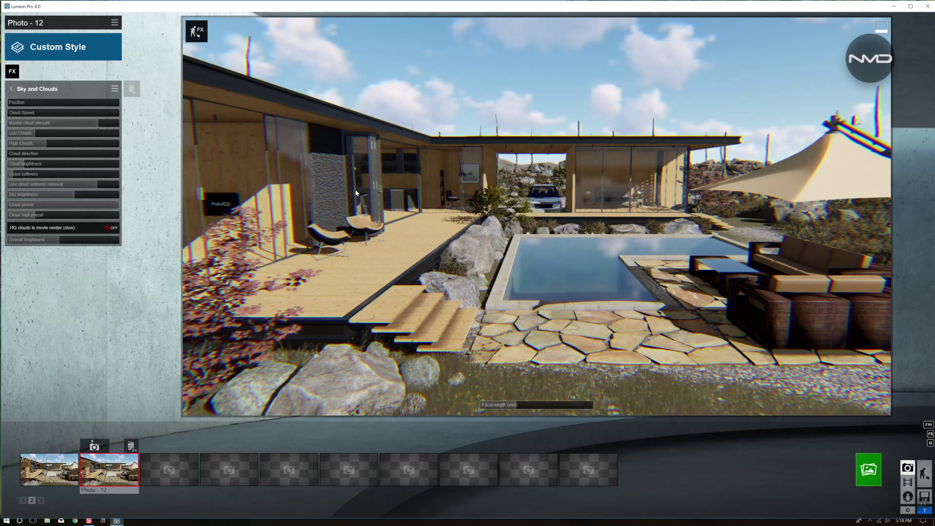
left_click(12, 71)
left_click(451, 192)
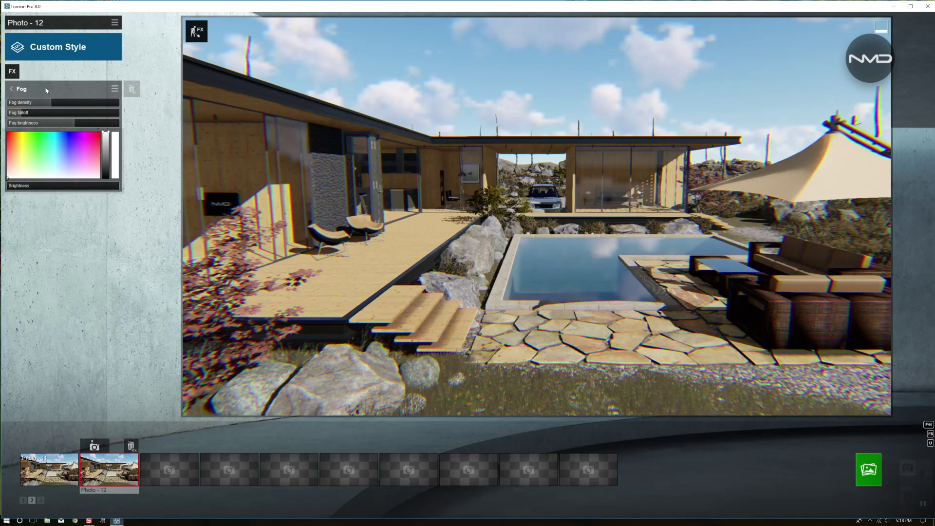
left_click(16, 74)
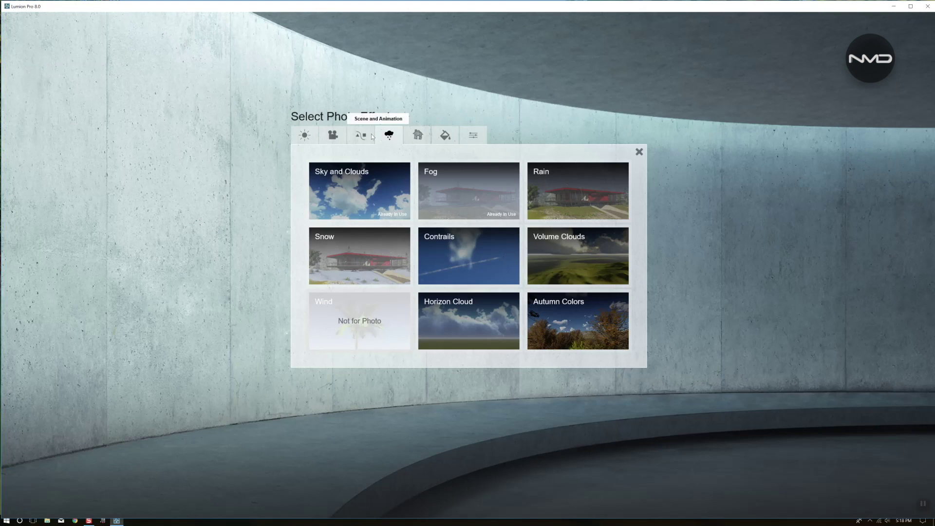
left_click(444, 136)
left_click(371, 195)
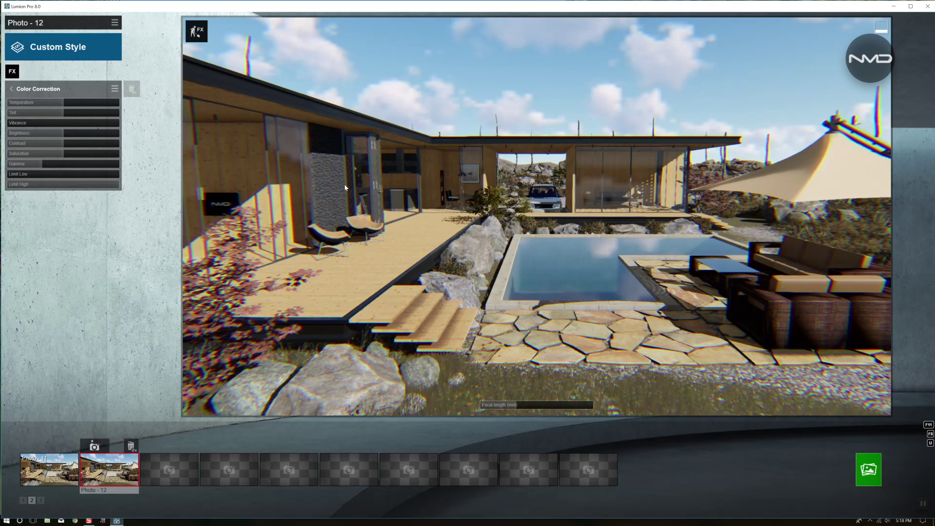
left_click(12, 71)
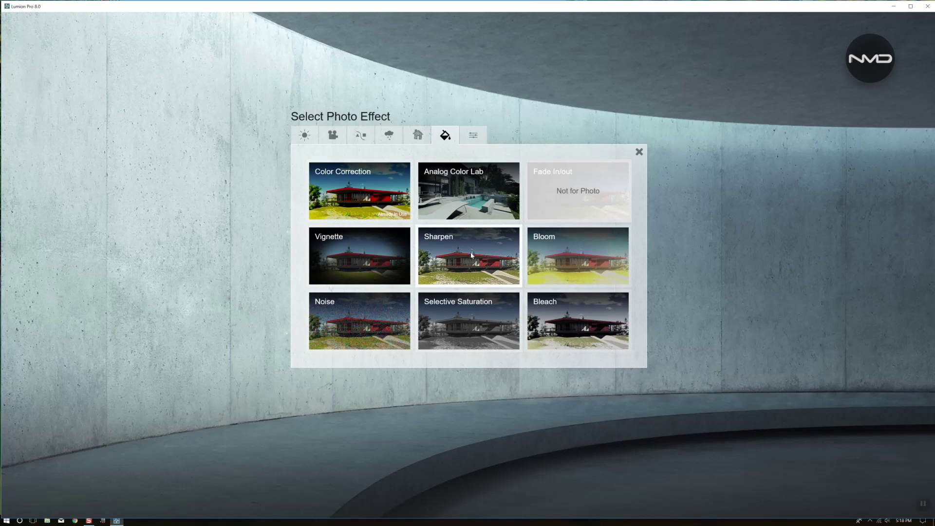
left_click(470, 254)
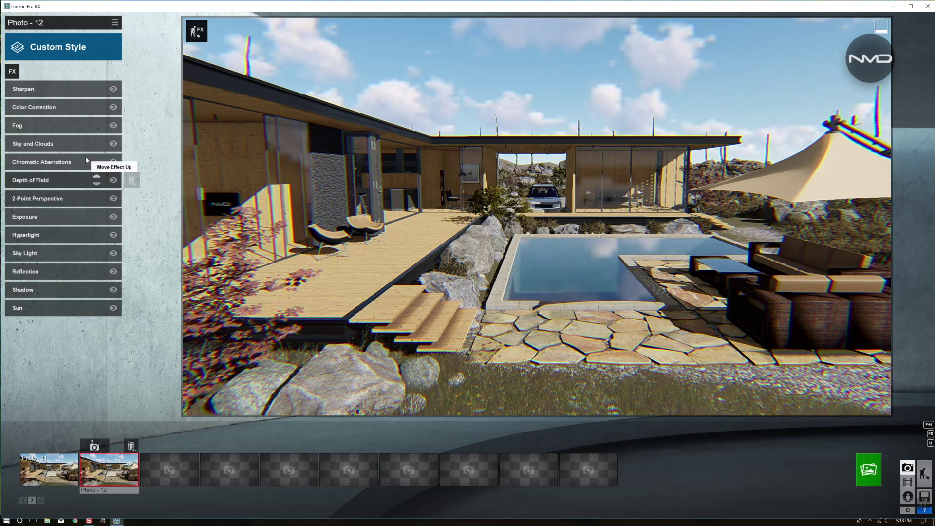
Step: Lower the Chromatic Aberrations dispersion from 0.2 to 0.1
left_click(64, 163)
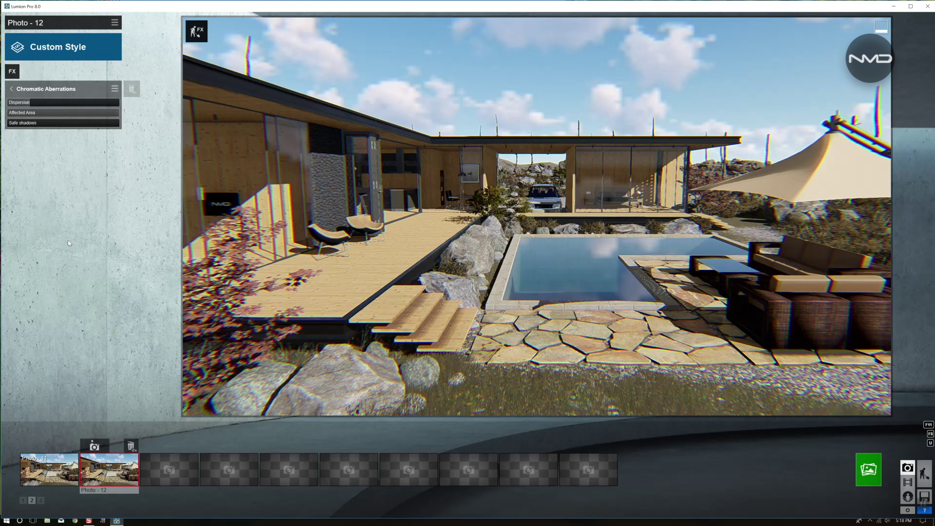
mouse_move(270, 86)
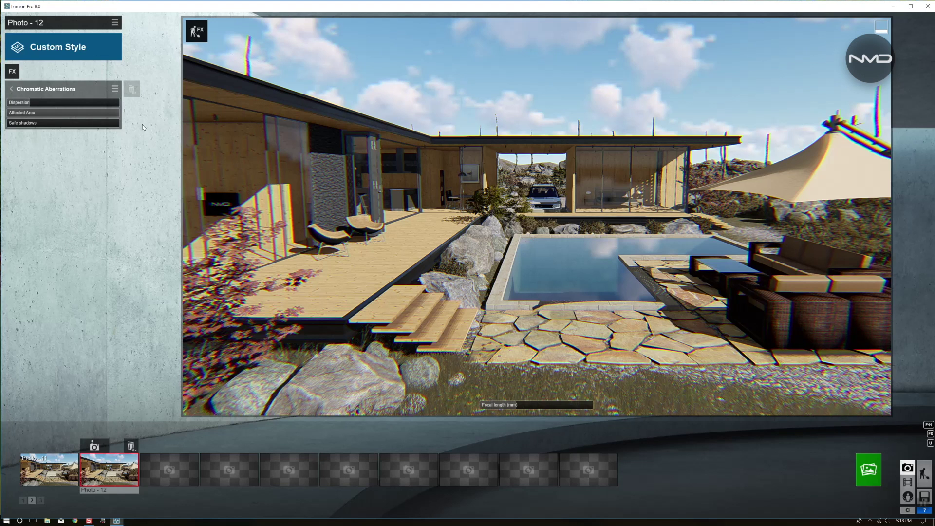
mouse_move(27, 105)
left_click_drag(27, 103, 14, 103)
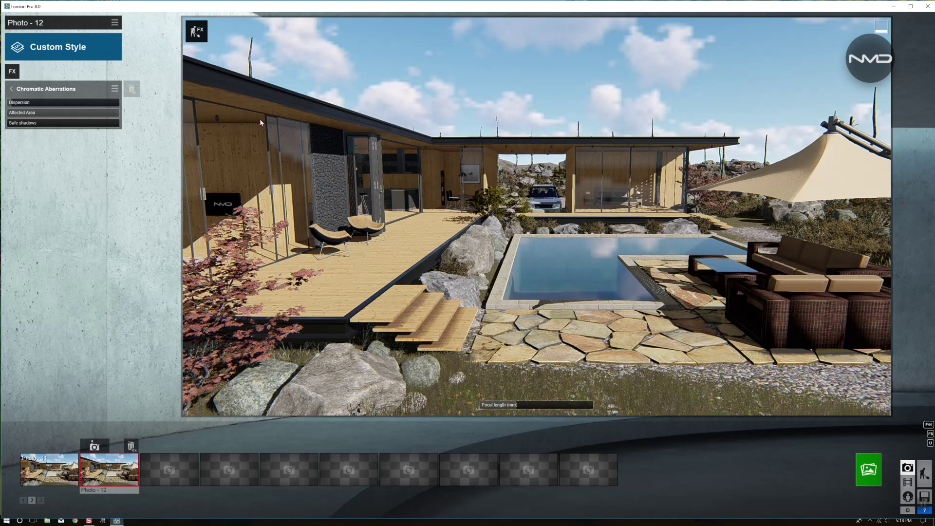
left_click(11, 89)
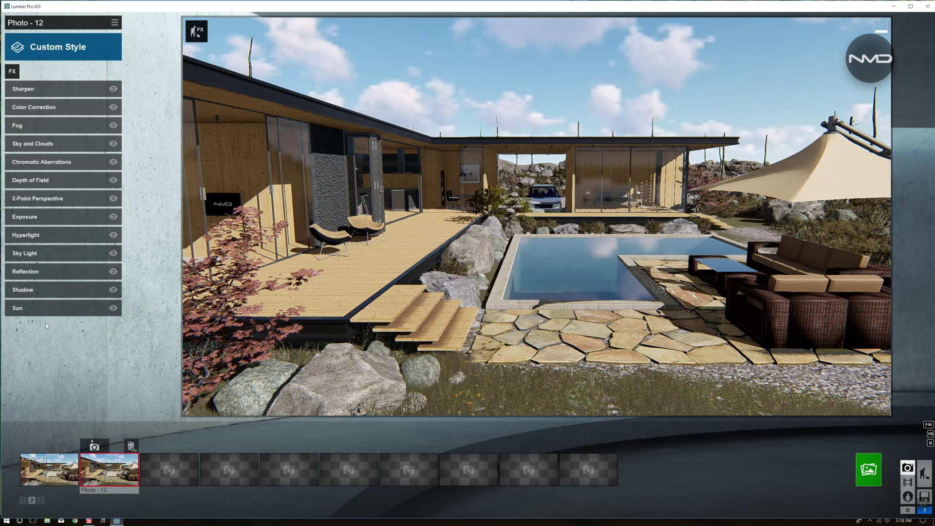
Step: Drag the Sun effect's brightness down to 0 for a dim, overcast scene
left_click(56, 308)
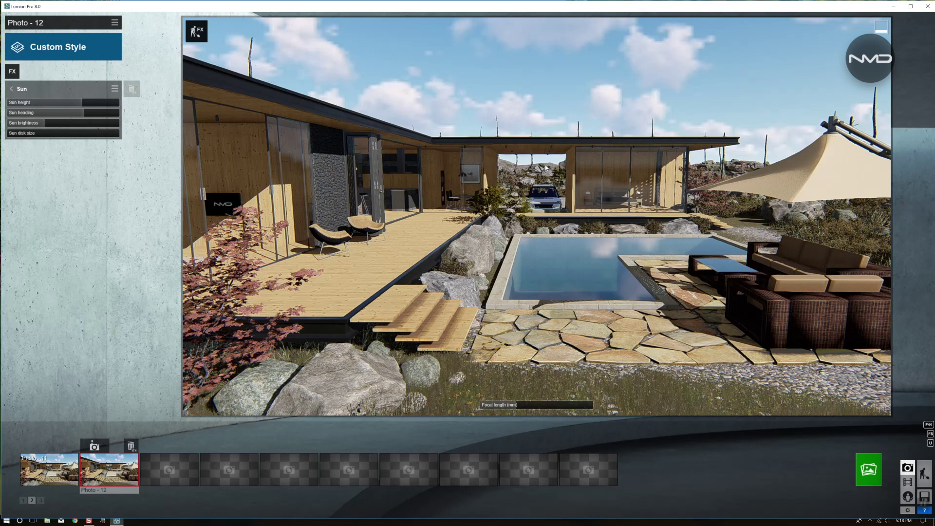
mouse_move(40, 125)
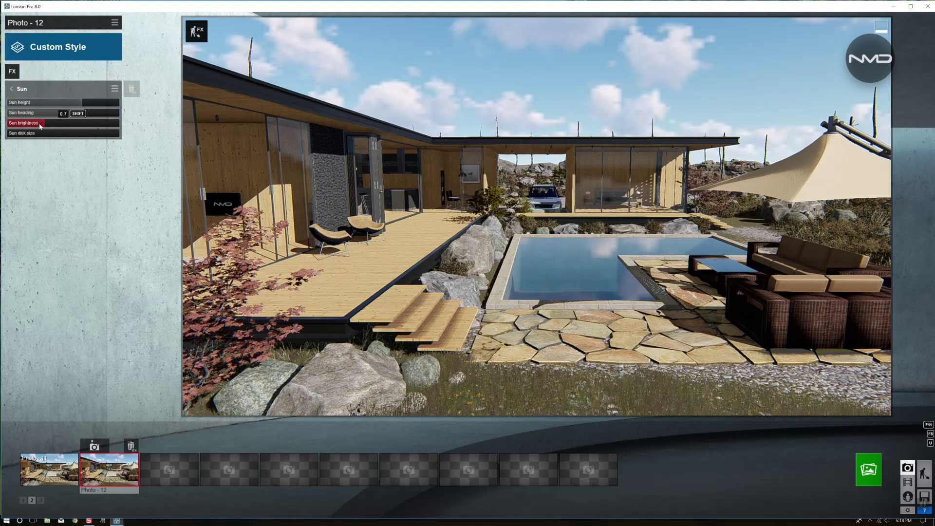
left_click_drag(46, 126, 8, 126)
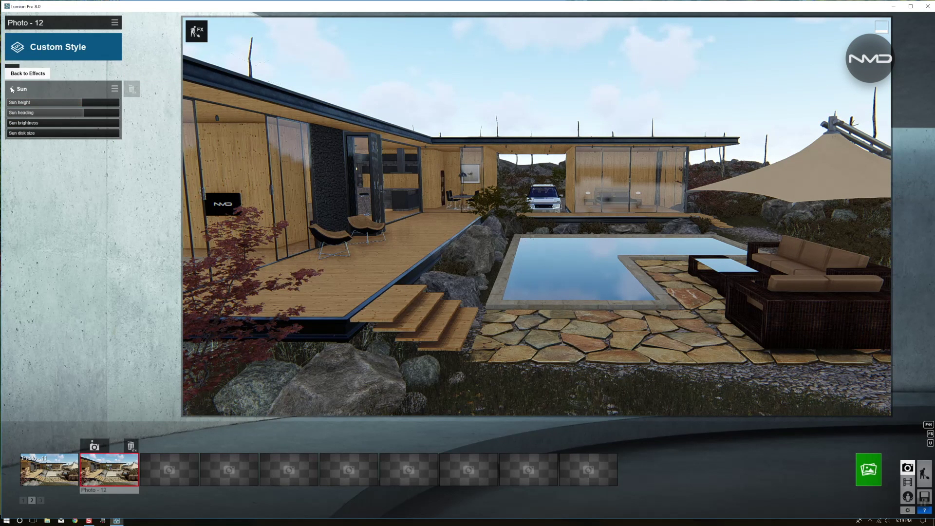
Step: Set Sky Light brightness to 1.1, lower saturation slightly, enable planar and projected reflections, High quality
left_click(12, 89)
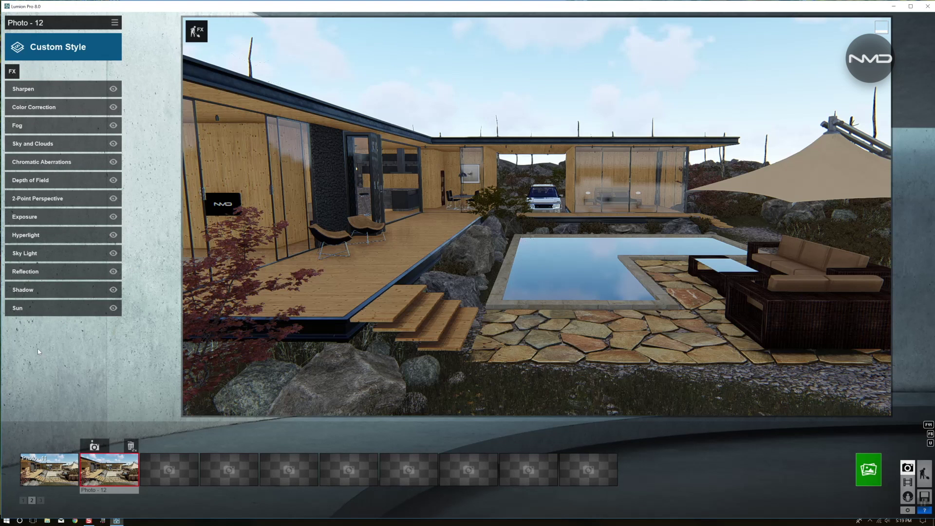
left_click(57, 253)
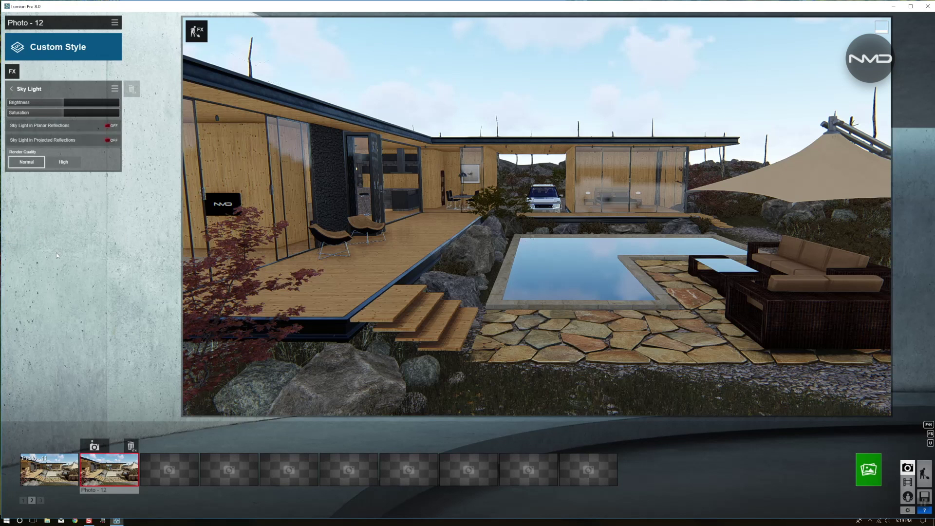
mouse_move(66, 105)
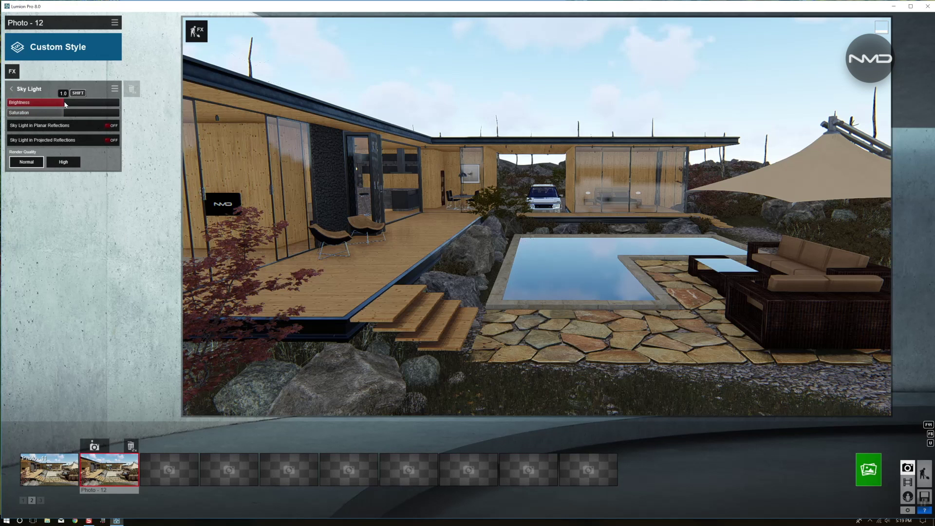
left_click_drag(65, 105, 76, 103)
left_click_drag(63, 114, 61, 113)
left_click(108, 126)
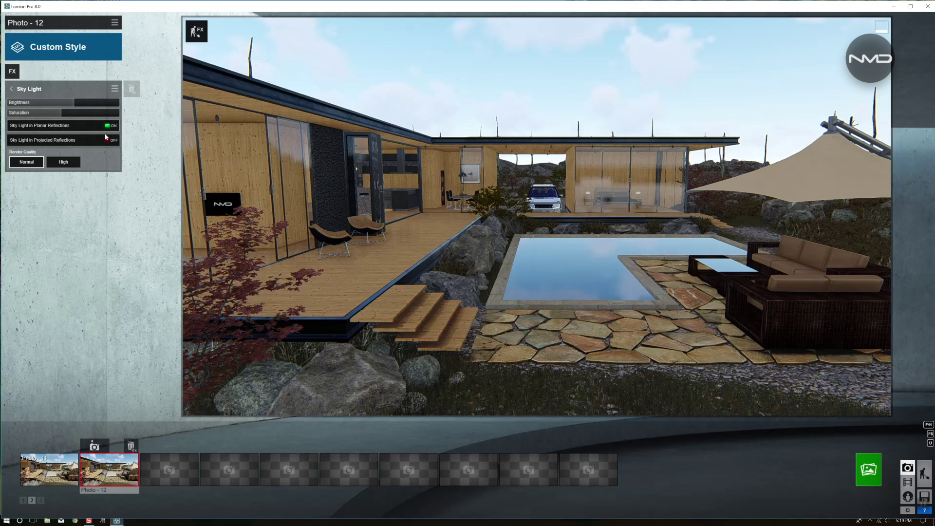
left_click(109, 140)
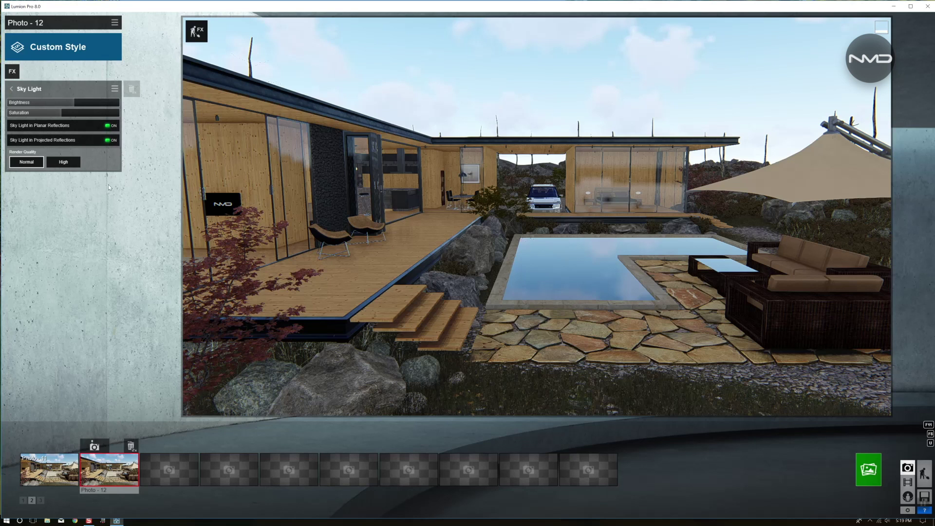
left_click(64, 162)
left_click(11, 89)
Step: Set the Hyperlight amount to about 35.3
left_click(49, 231)
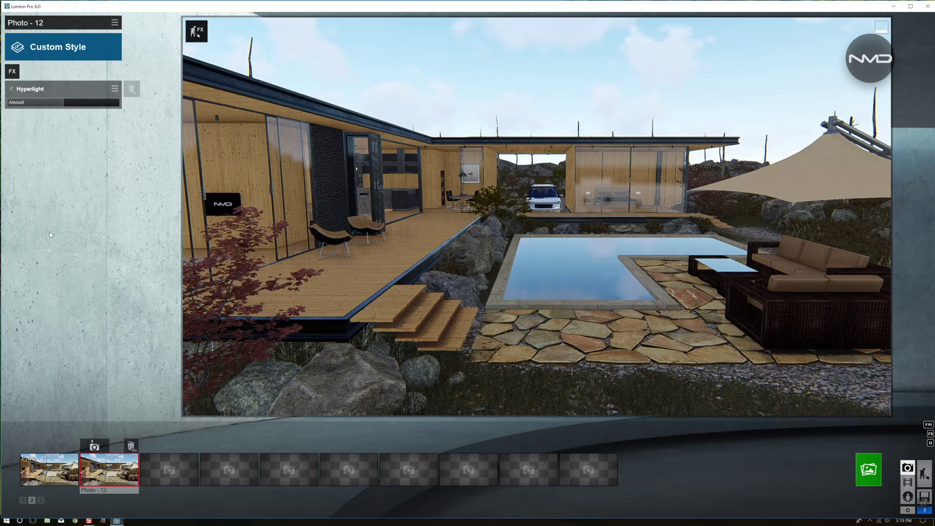
left_click_drag(67, 103, 75, 103)
left_click(12, 89)
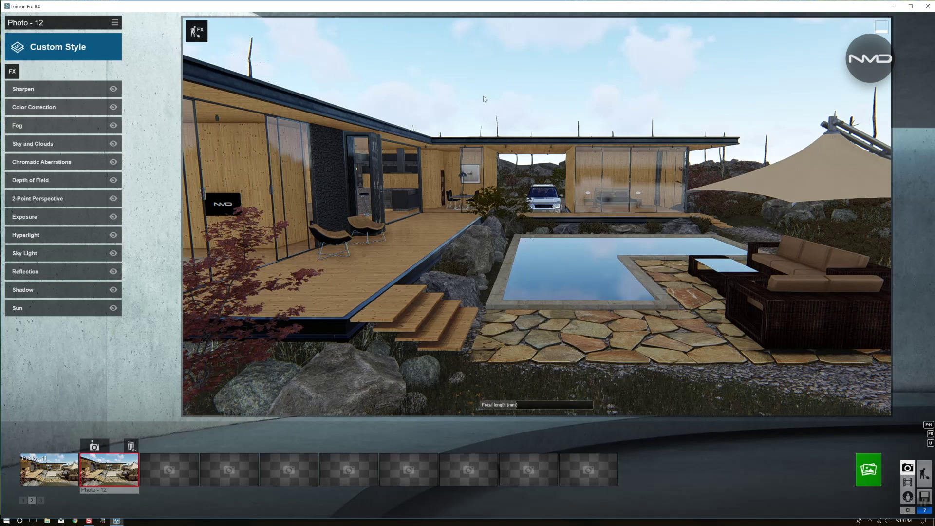
left_click(63, 200)
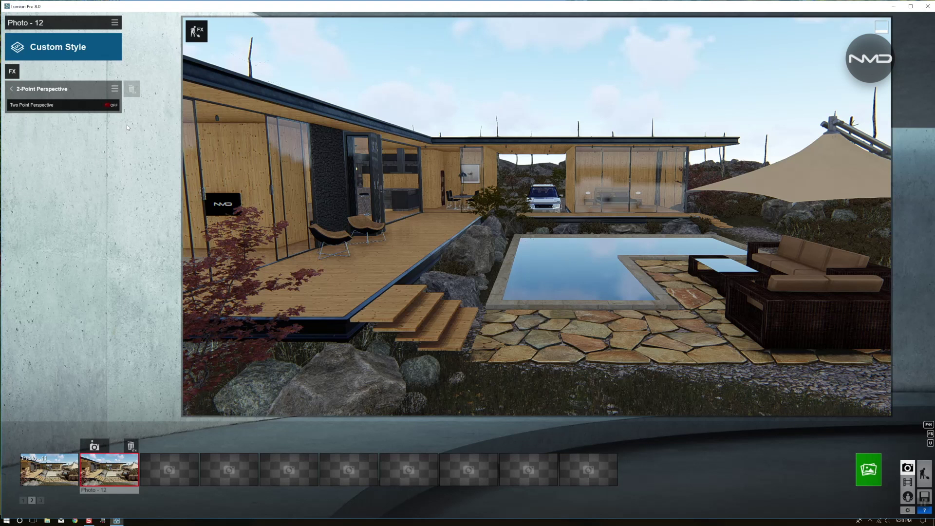
Step: Turn Two Point Perspective on to straighten the house's vertical lines
left_click(108, 105)
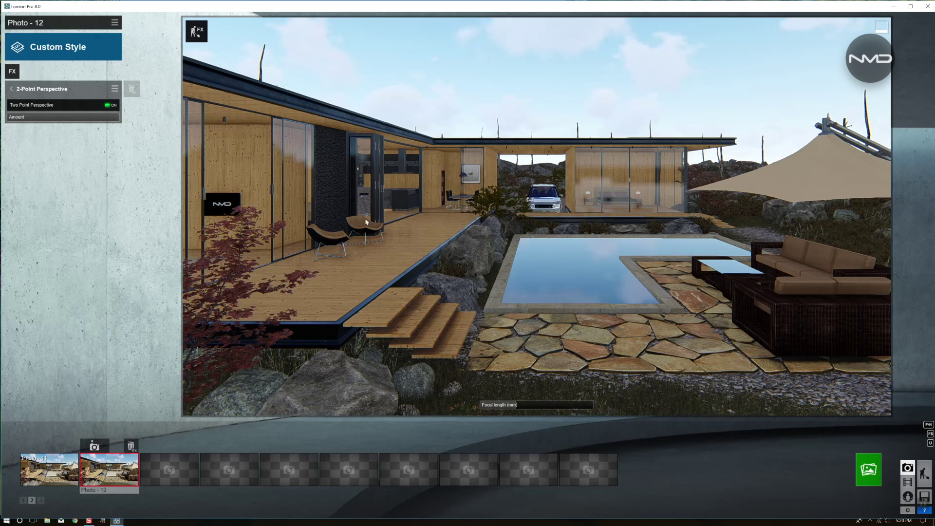
left_click(11, 89)
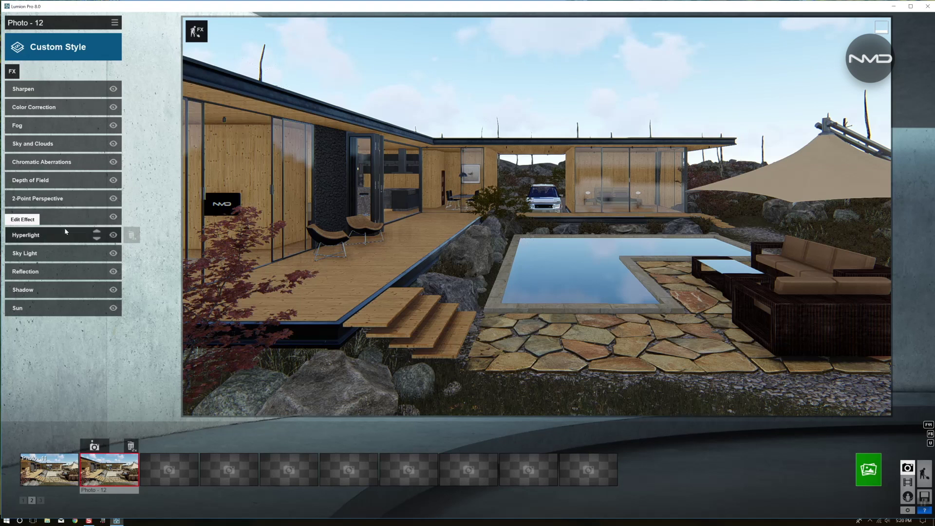
Step: Set Depth of Field foreground/background 0.1, amount 82.3, focus on the stone paving, auto focus on
left_click(68, 183)
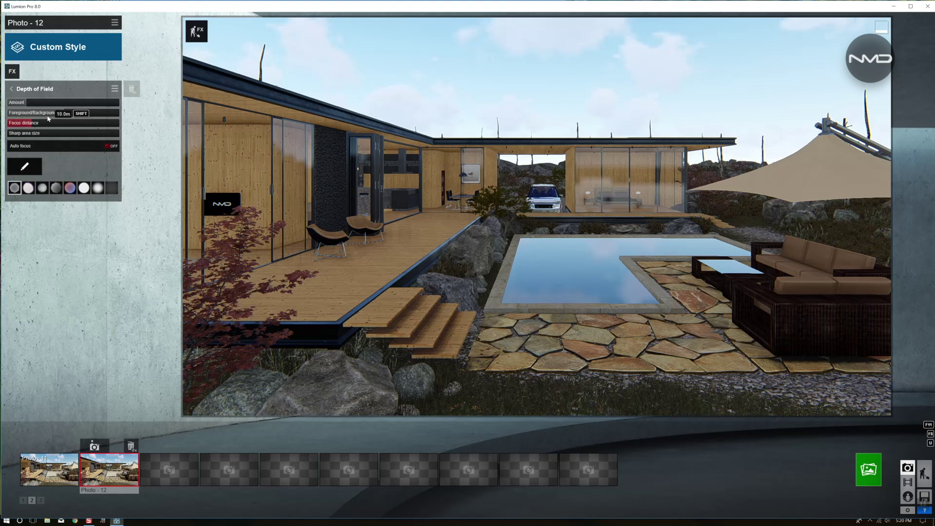
left_click_drag(61, 114, 15, 114)
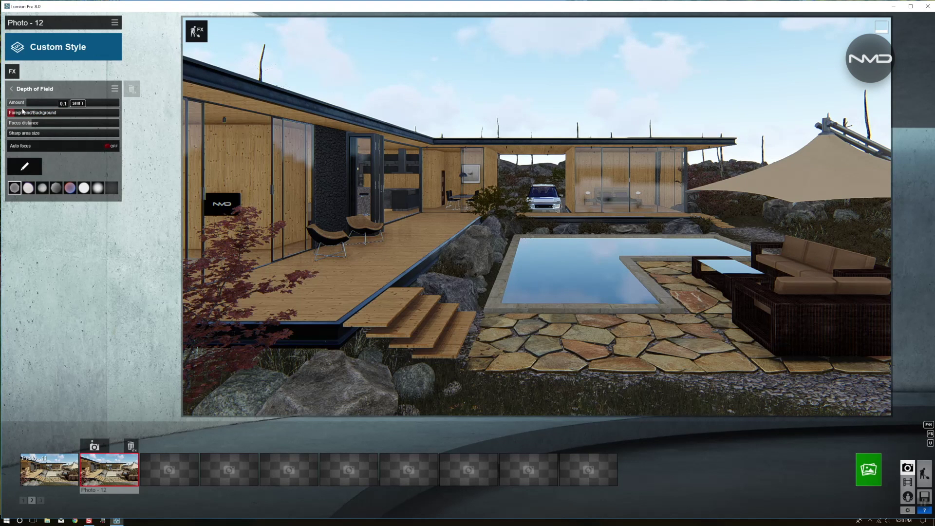
left_click_drag(32, 106, 57, 104)
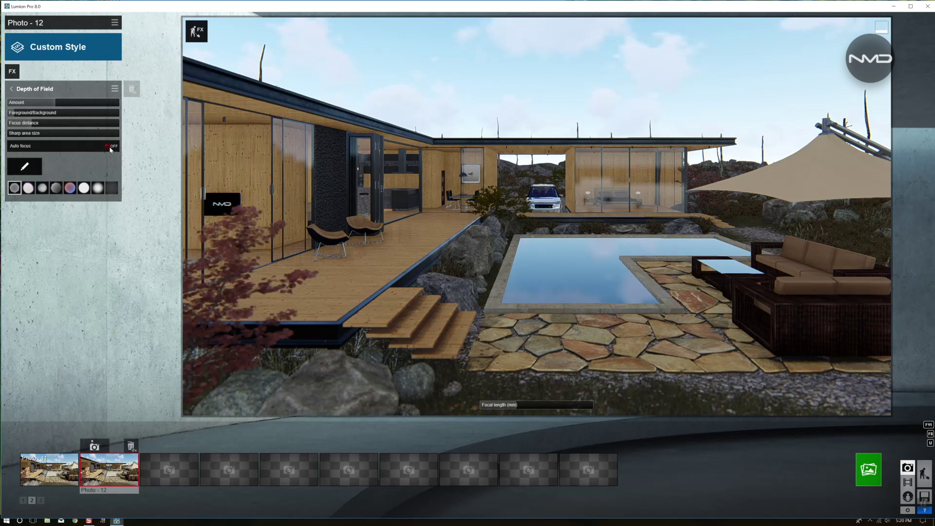
mouse_move(29, 123)
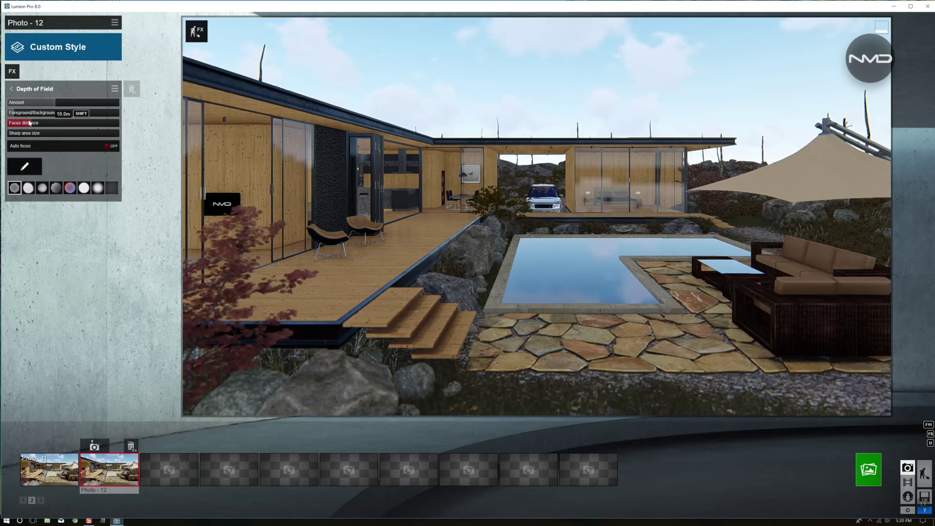
left_click(25, 167)
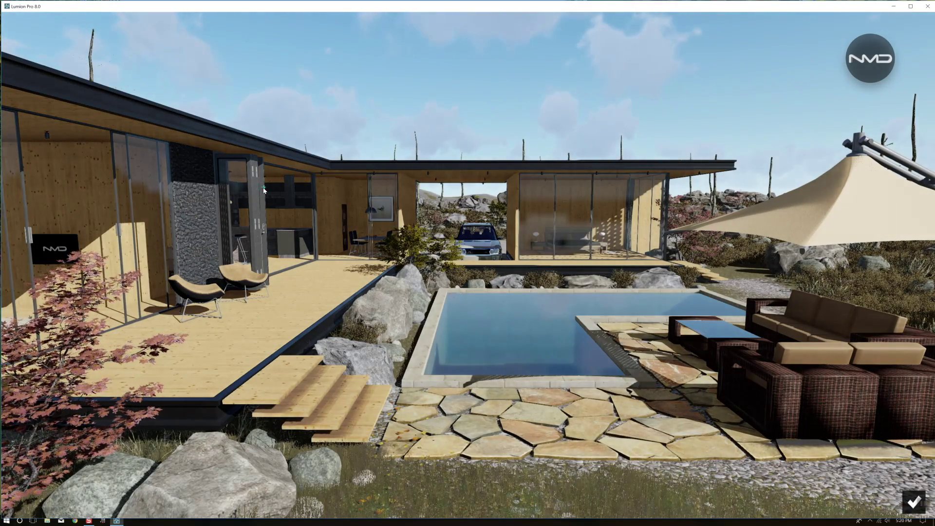
left_click(263, 190)
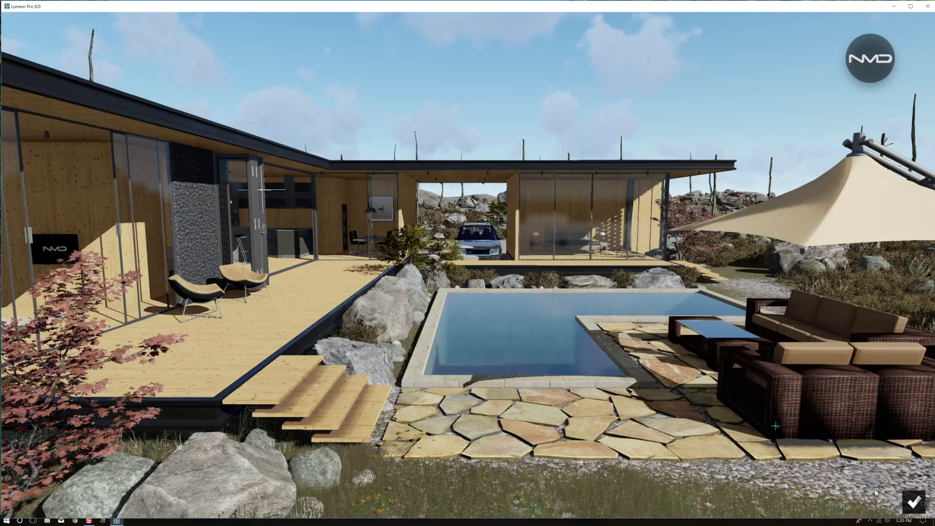
left_click(914, 501)
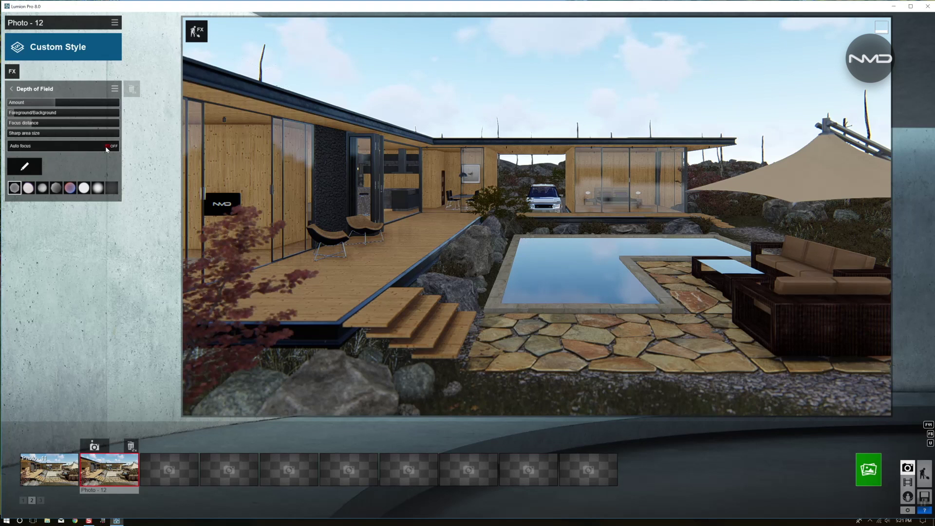
left_click(108, 146)
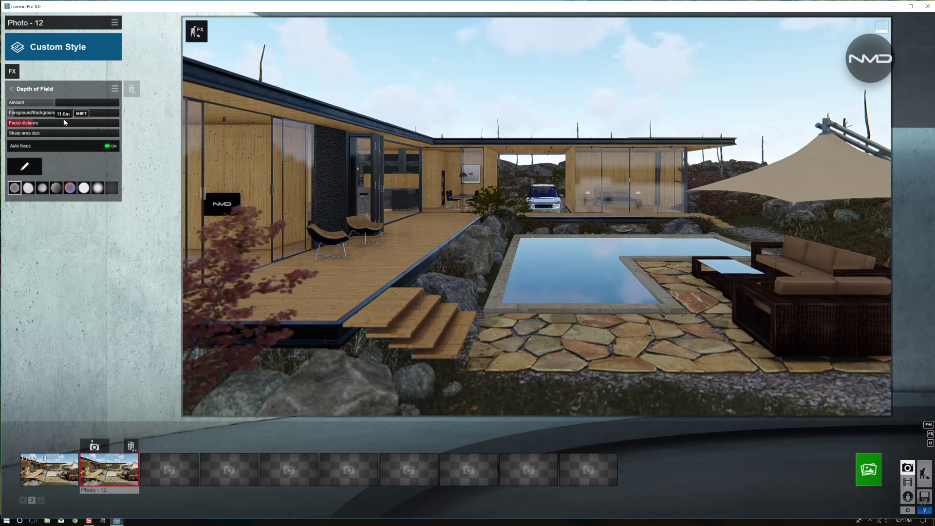
left_click(13, 89)
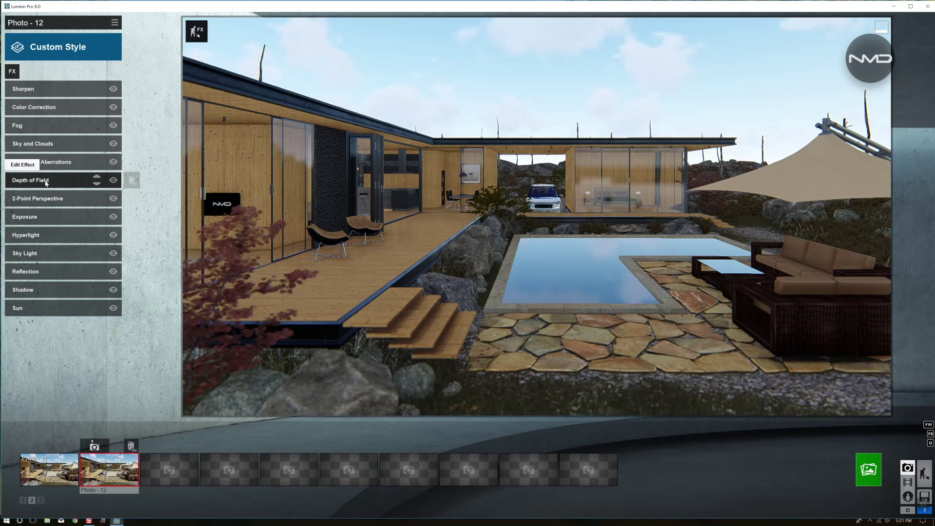
Step: In Sky and Clouds, fill the sky with heavy low cloud and brighten it to about 0.48
left_click(58, 146)
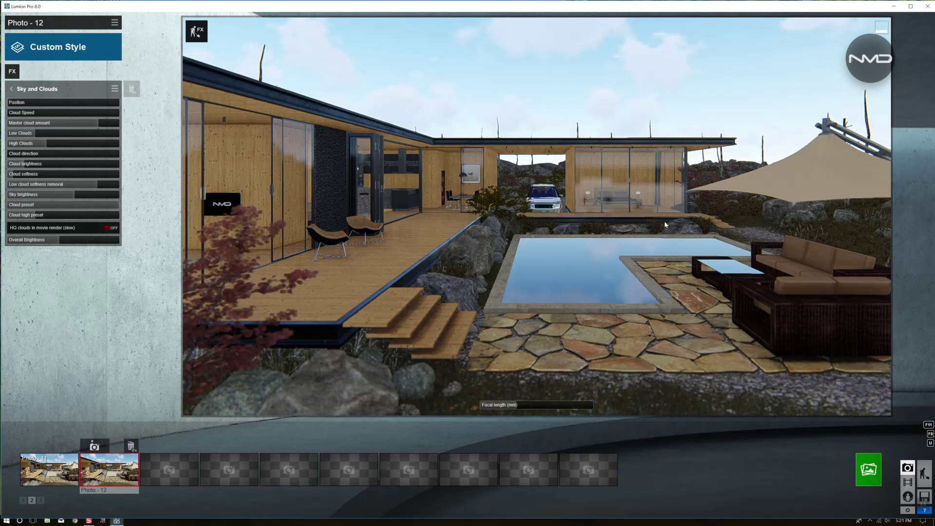
mouse_move(64, 157)
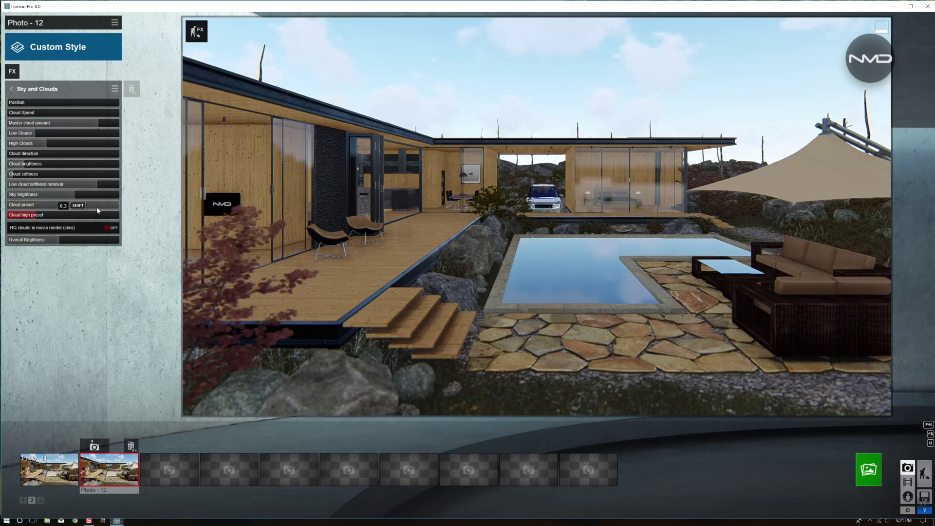
left_click_drag(75, 197, 55, 198)
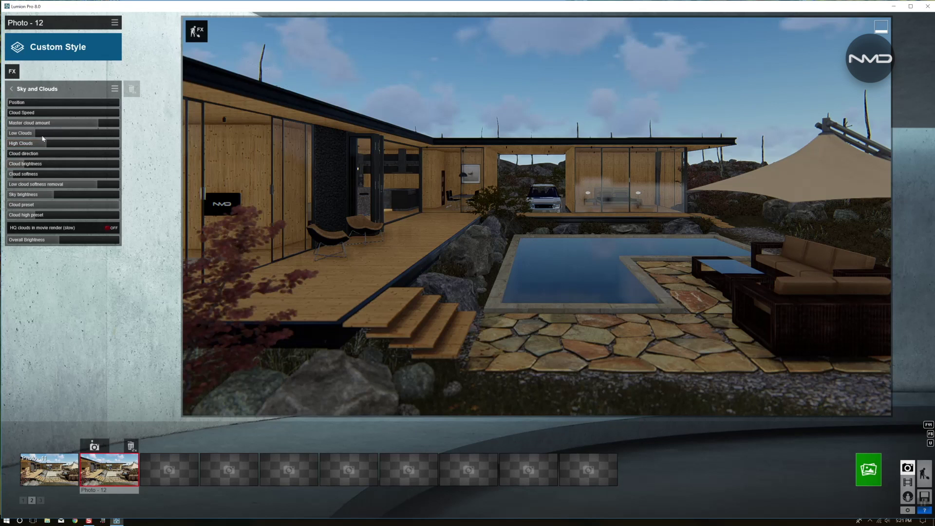
left_click_drag(35, 133, 109, 142)
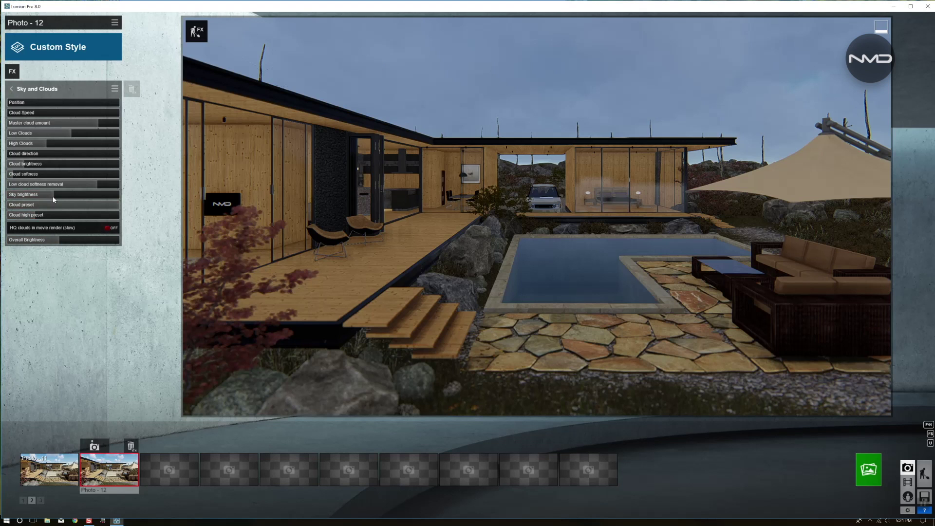
left_click_drag(53, 196, 88, 197)
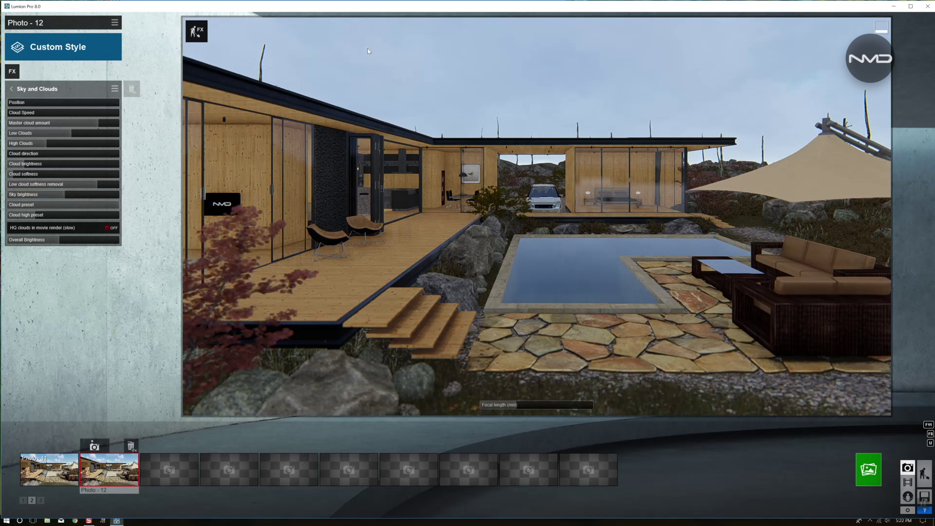
left_click(12, 89)
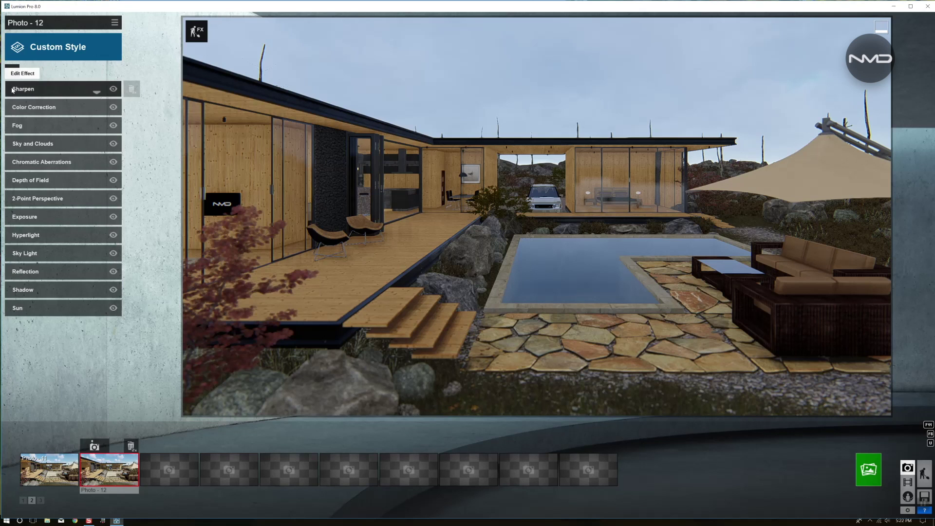
Step: Set Fog density to about 1.66, raise falloff to about 0.62, and brightness to 0.63
left_click(49, 127)
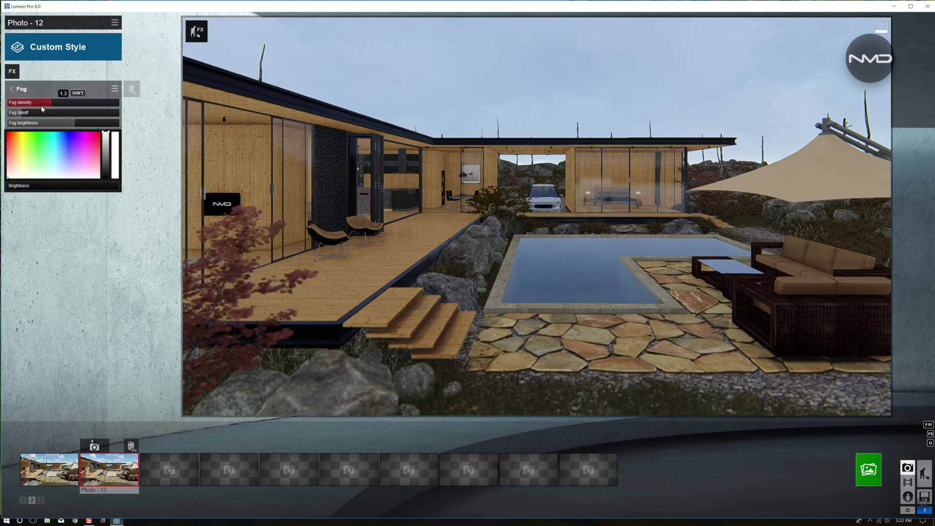
left_click_drag(72, 106, 83, 104)
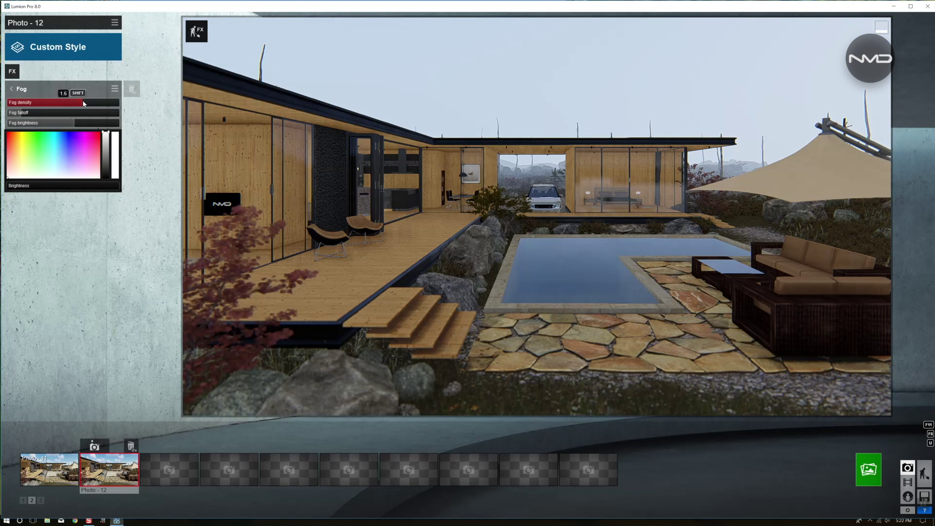
left_click_drag(83, 103, 83, 104)
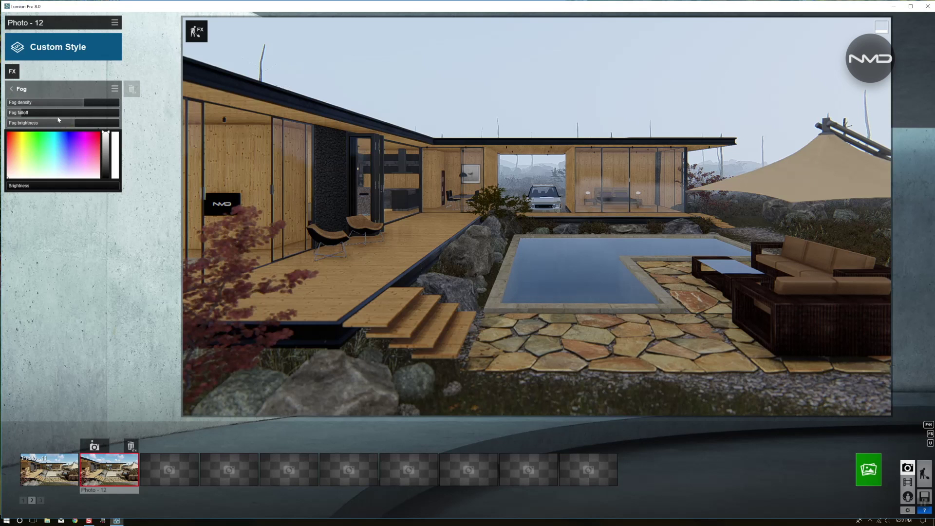
mouse_move(58, 116)
left_mouse_down()
mouse_move(34, 113)
mouse_move(53, 113)
left_mouse_up()
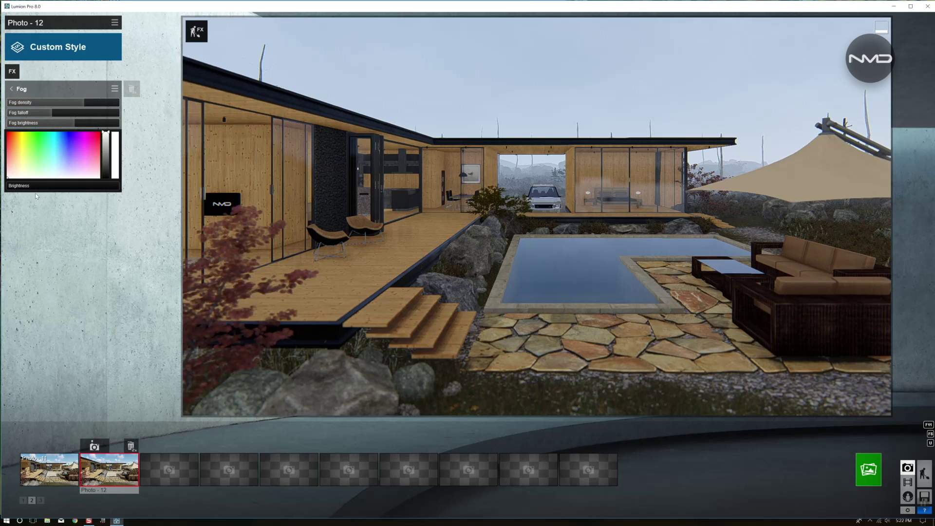
mouse_move(79, 123)
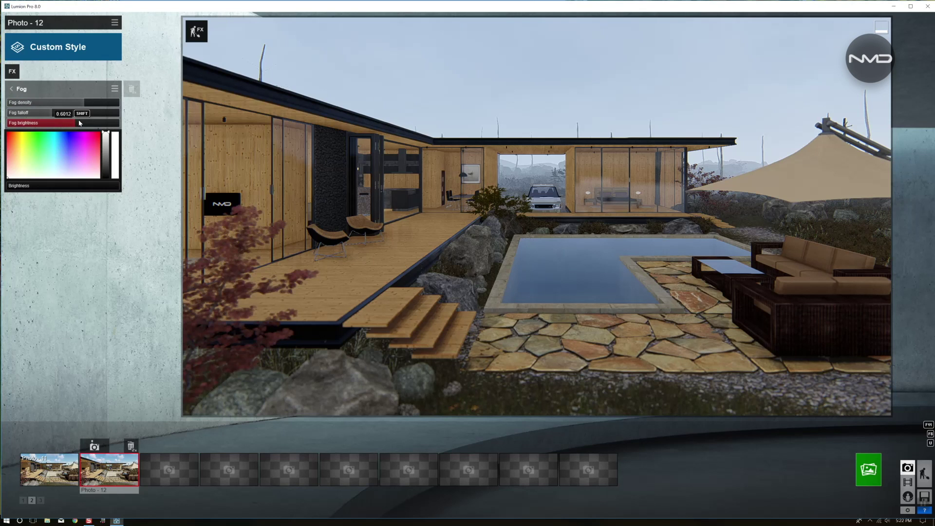
left_click_drag(80, 123, 88, 121)
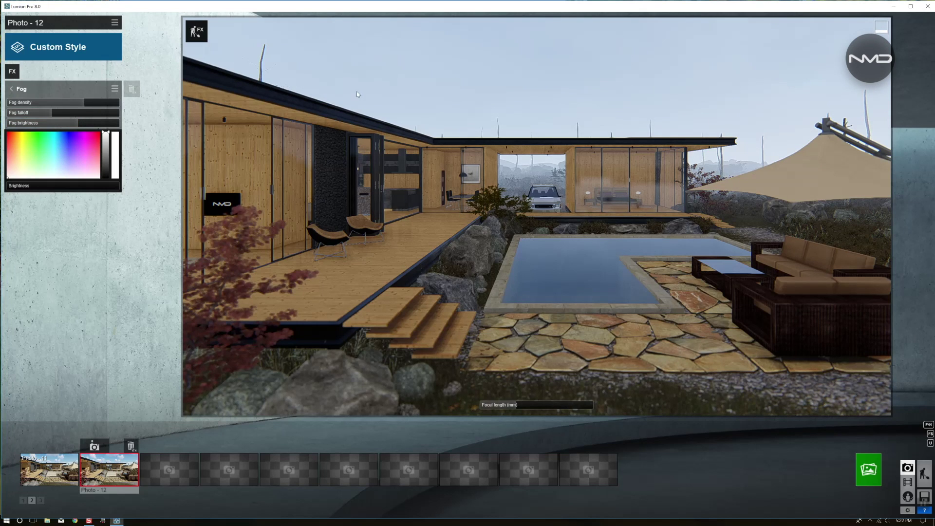
left_click(13, 90)
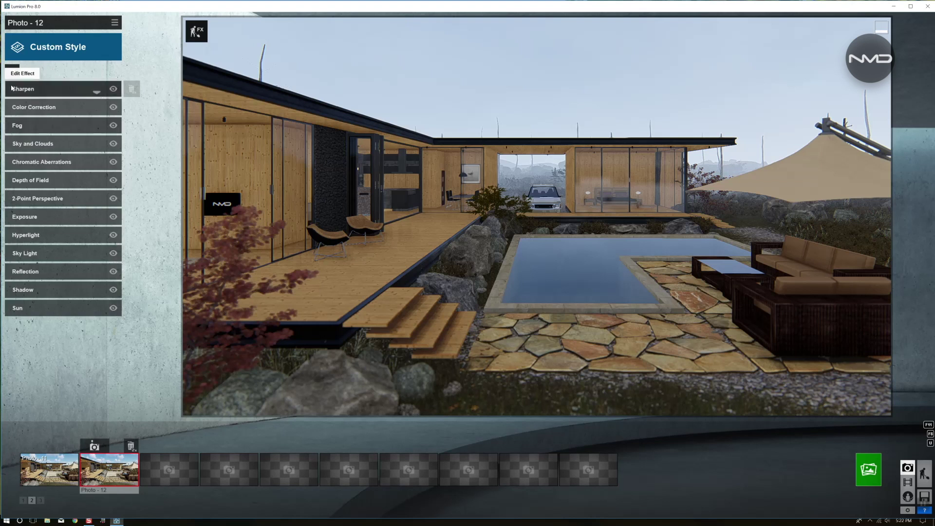
left_click(53, 107)
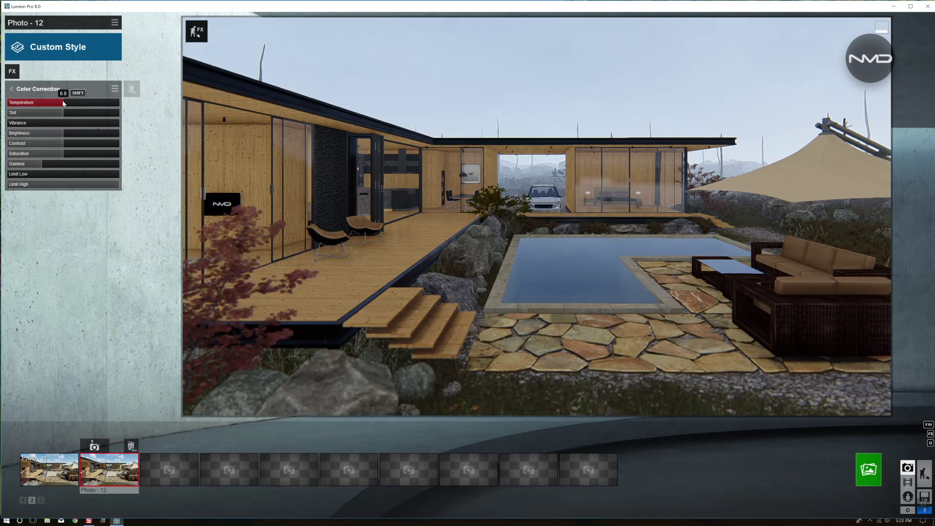
Step: Fine-tune Color Correction to Temperature 0.0264, Contrast 0.4904 and Brightness 0.5204
key("shift")
left_click_drag(62, 103, 81, 106, "shift")
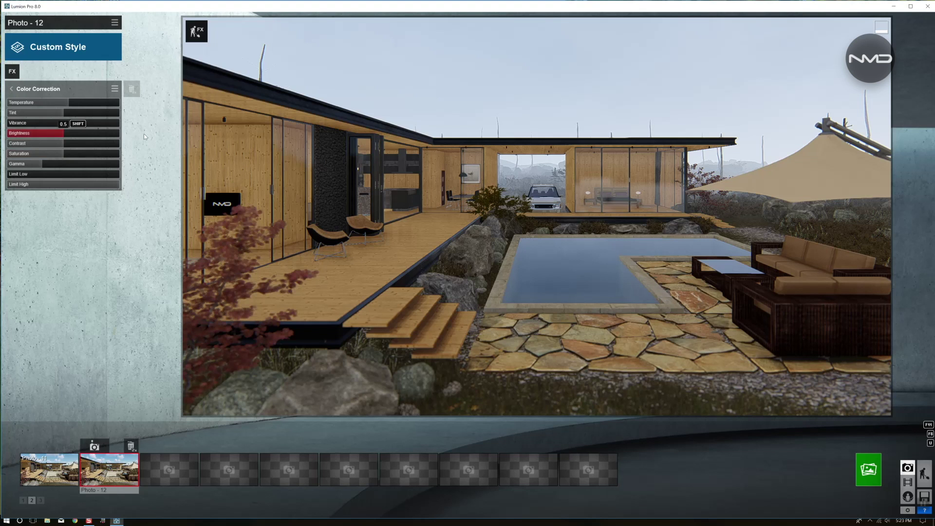
mouse_move(60, 145)
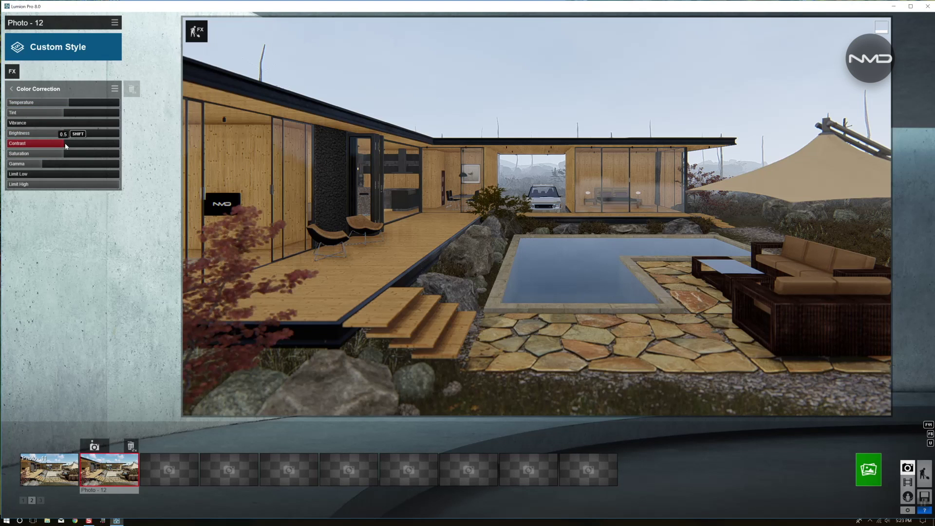
left_click_drag(66, 145, 62, 157)
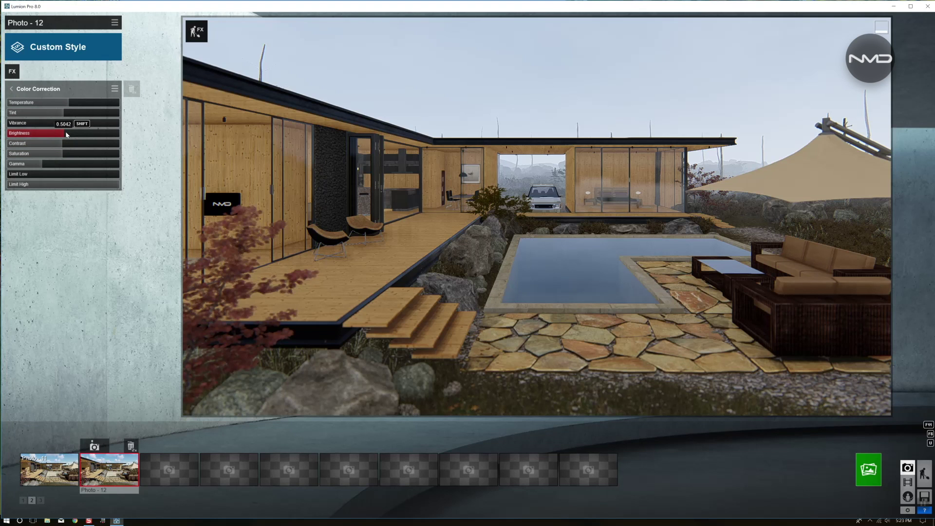
left_click_drag(69, 135, 72, 135)
left_click(11, 89)
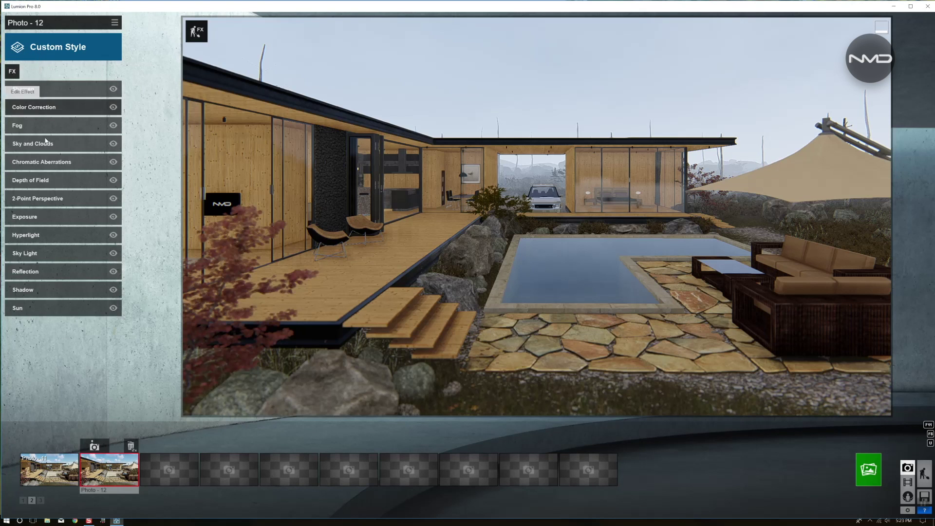
Step: Lower the Sharpen effect's intensity from 1.0 to about 0.5
left_click(59, 86)
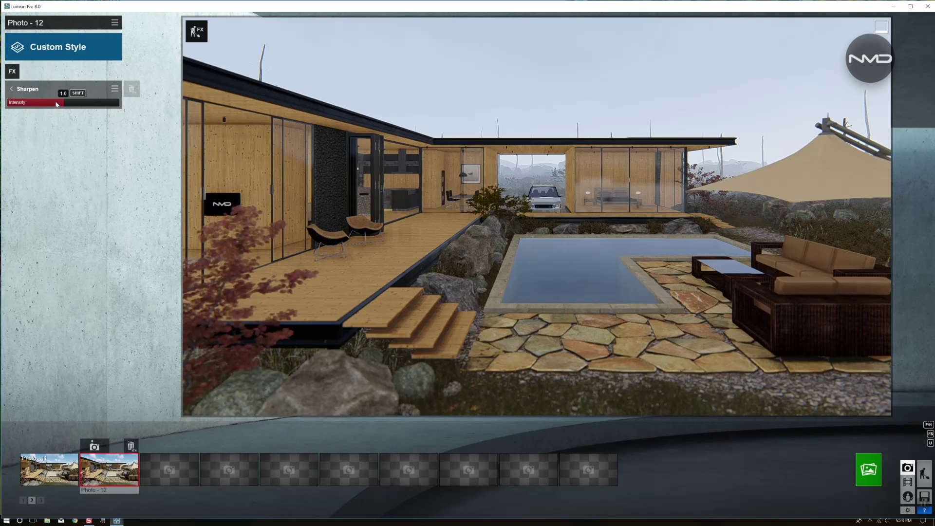
left_click_drag(56, 104, 33, 104)
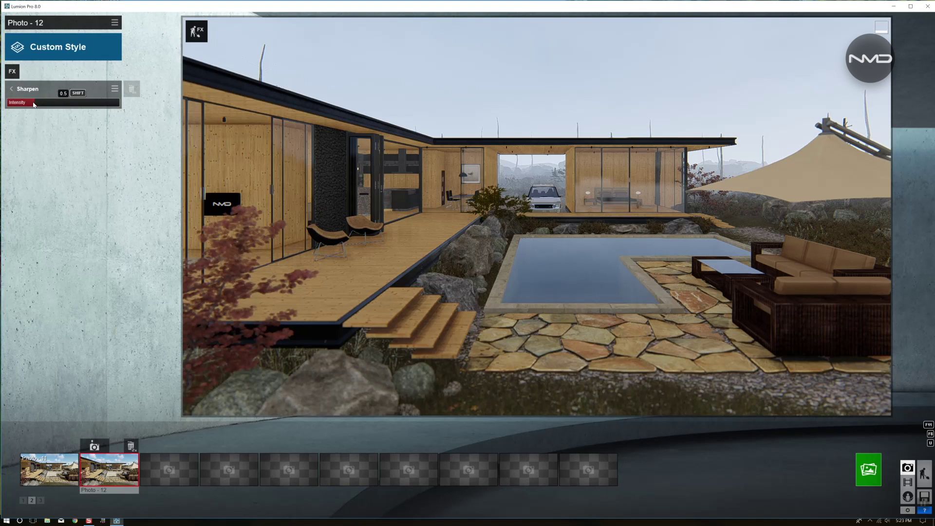
left_click(12, 90)
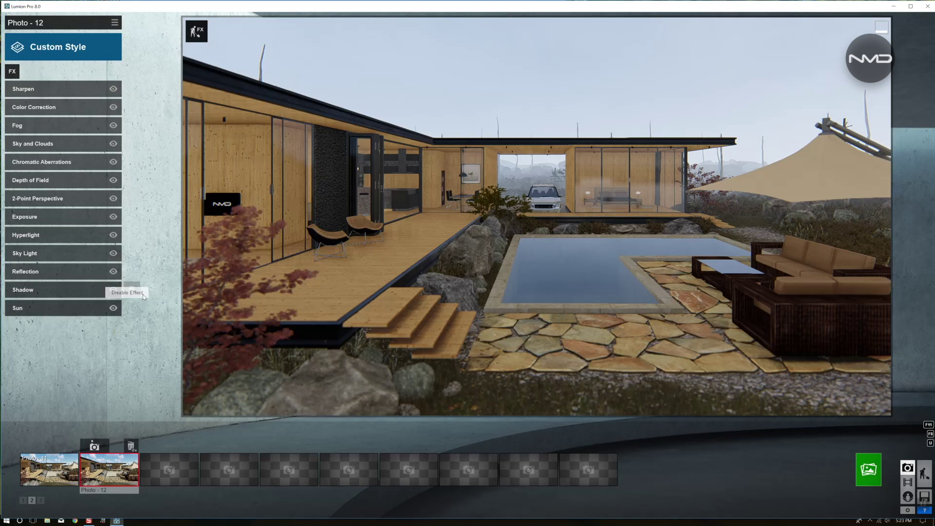
Step: Set Shadow: lower coloring, brightness 0.1, interior/exterior 0.9, omnishadow 0.47, soft shadows on
left_click(56, 291)
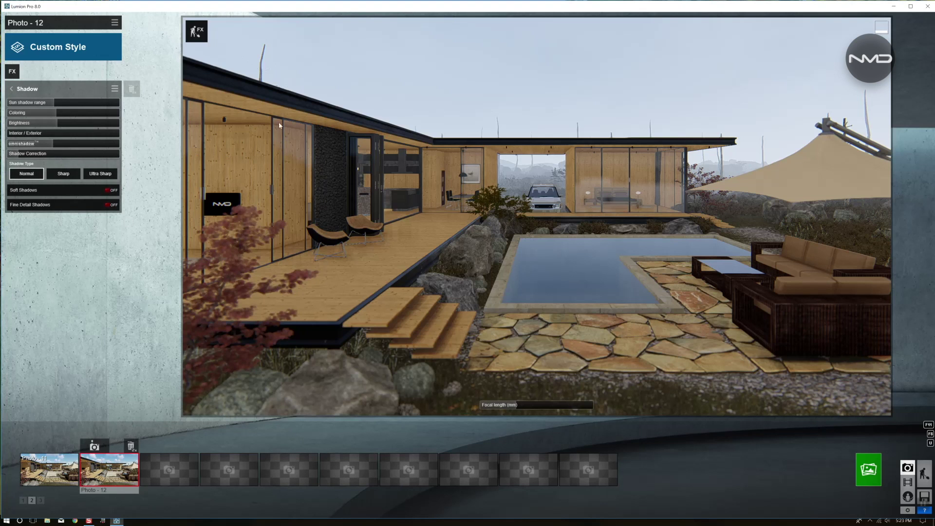
mouse_move(52, 116)
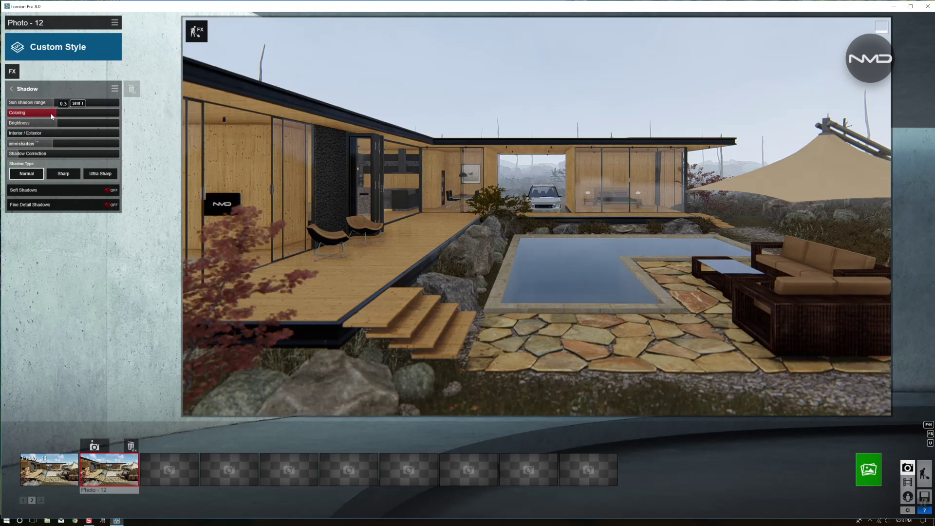
left_click_drag(53, 114, 50, 114)
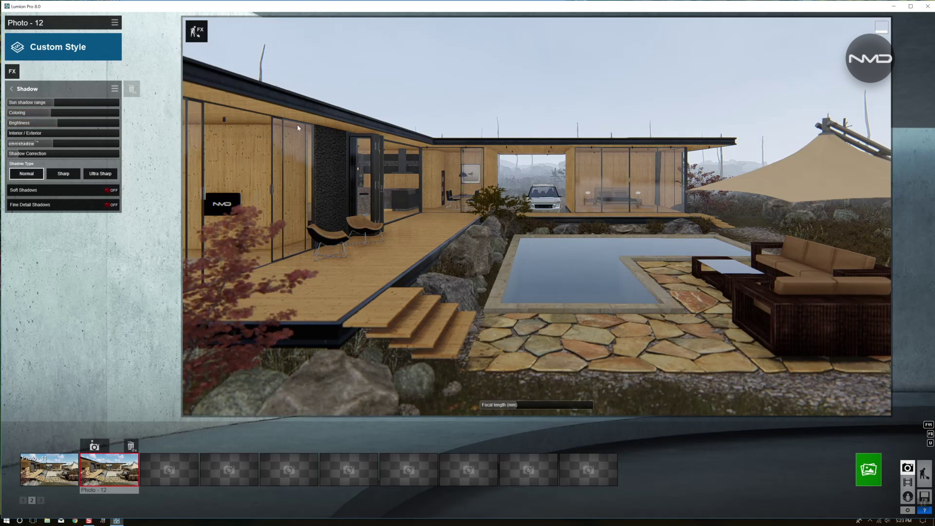
mouse_move(56, 127)
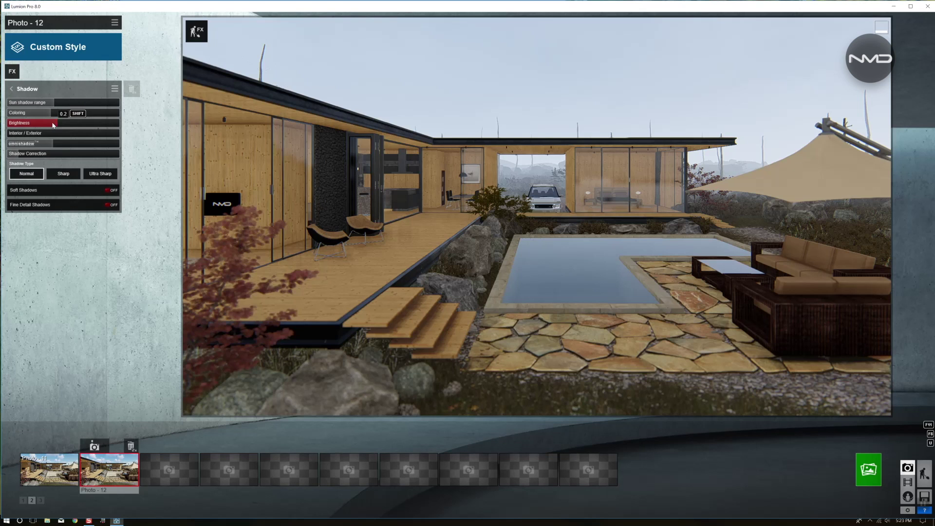
left_click_drag(53, 125, 40, 125)
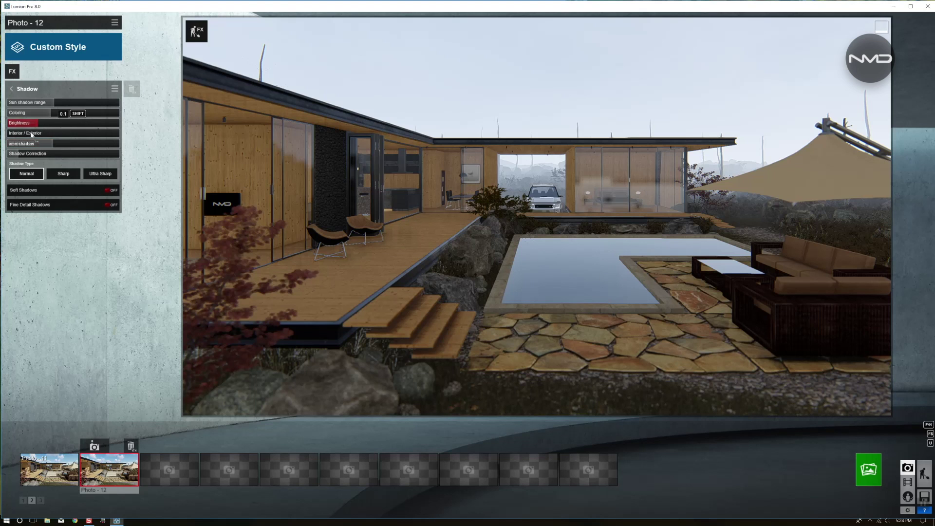
left_click_drag(30, 134, 109, 133)
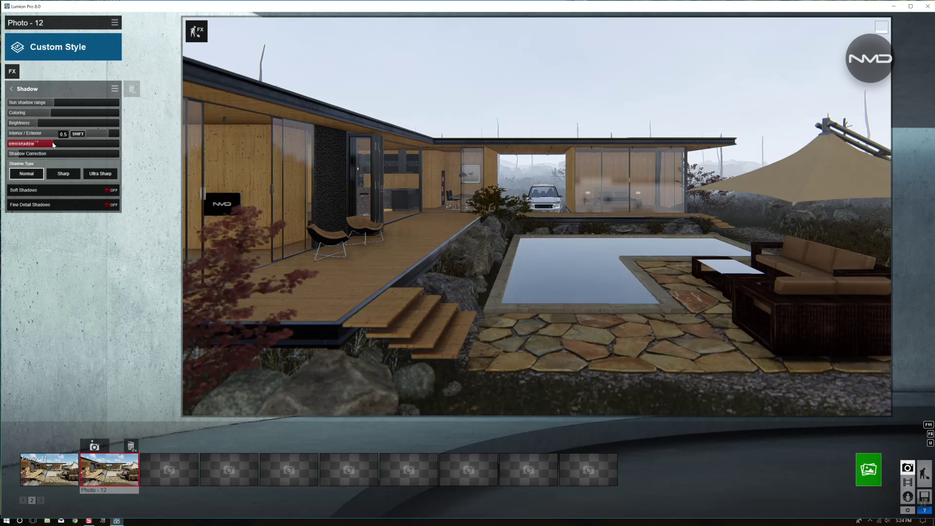
left_click_drag(53, 145, 49, 147)
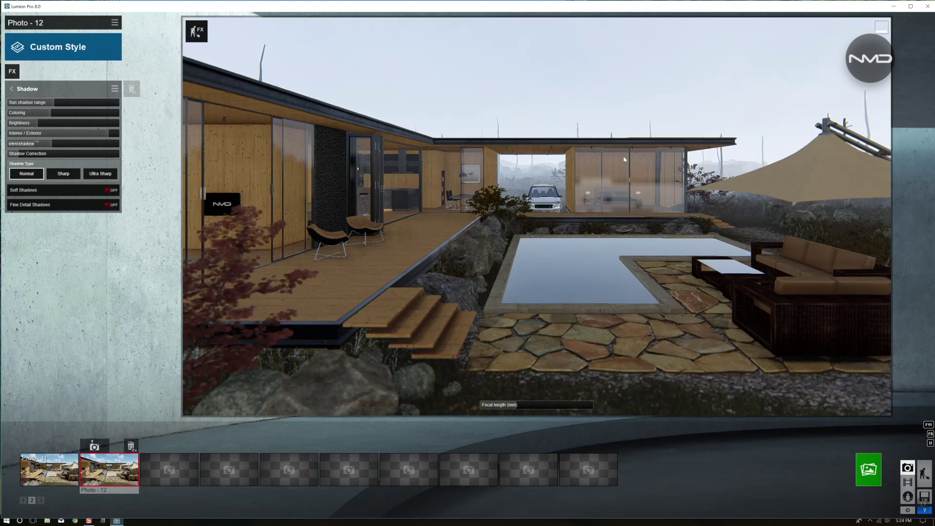
left_click(109, 193)
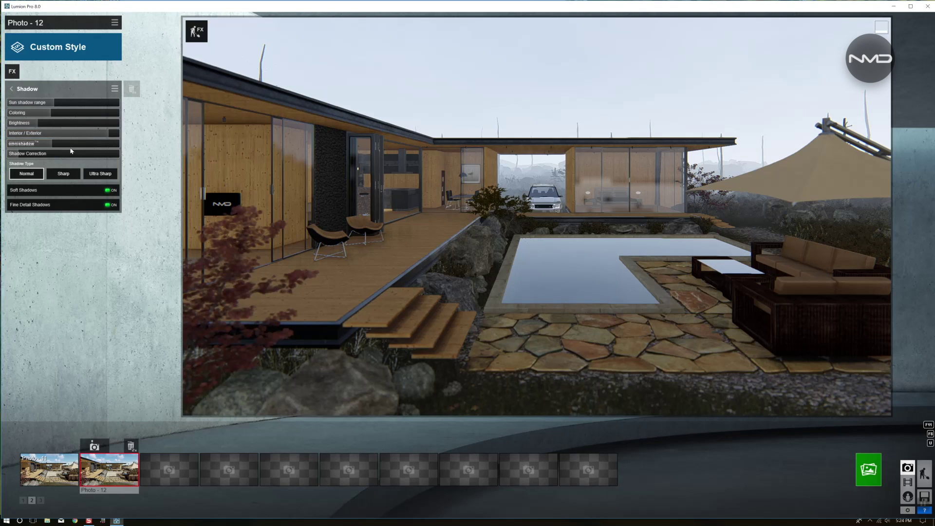
left_click(12, 90)
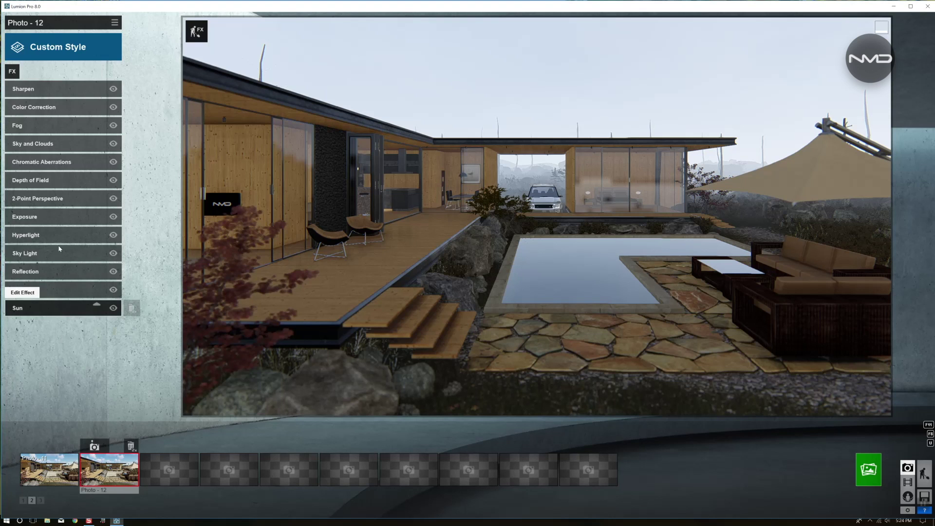
Step: Raise the Exposure effect from 0.5000 to about 0.5132
left_click(68, 217)
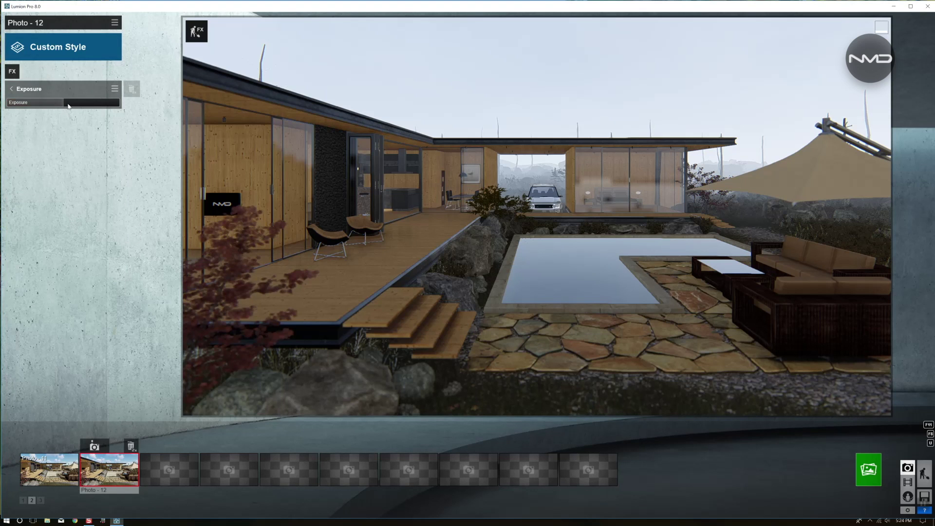
mouse_move(62, 103)
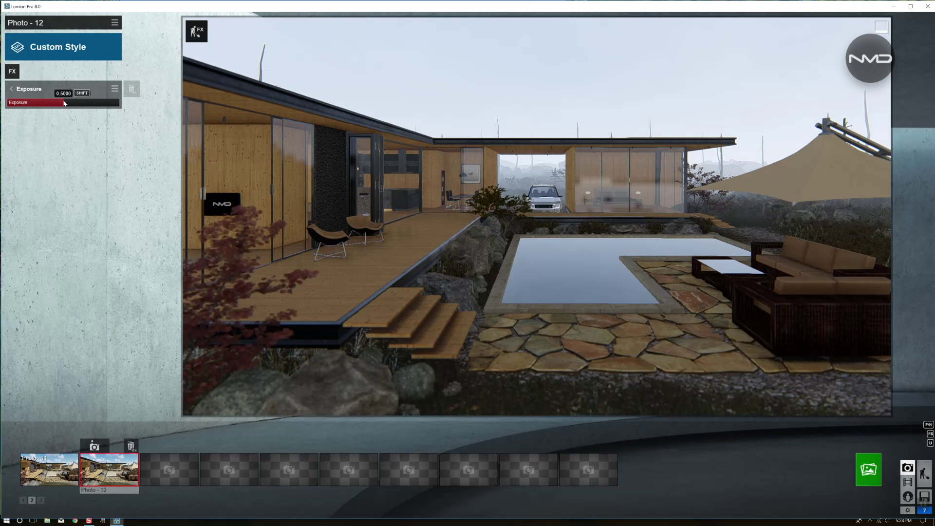
left_click_drag(64, 102, 72, 103)
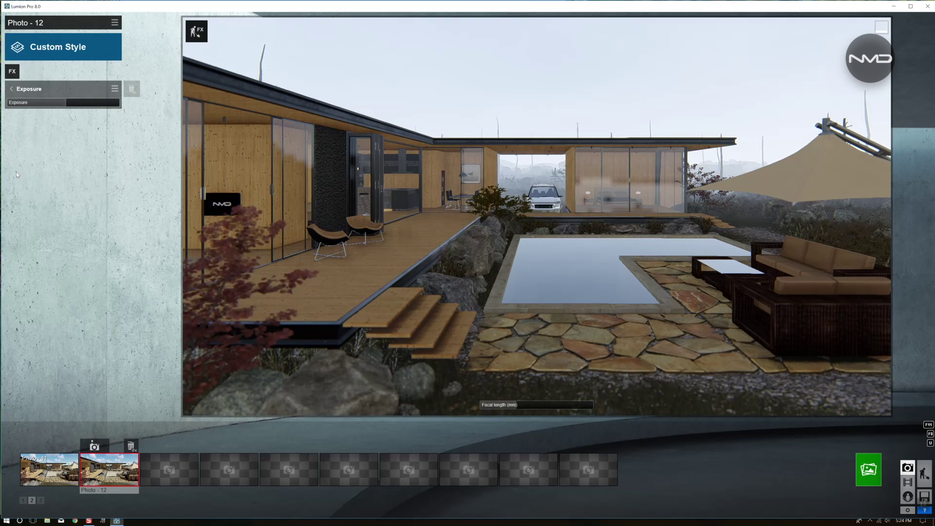
Step: Start editing Reflection planes and place two planes on the left glass wall
left_click(12, 89)
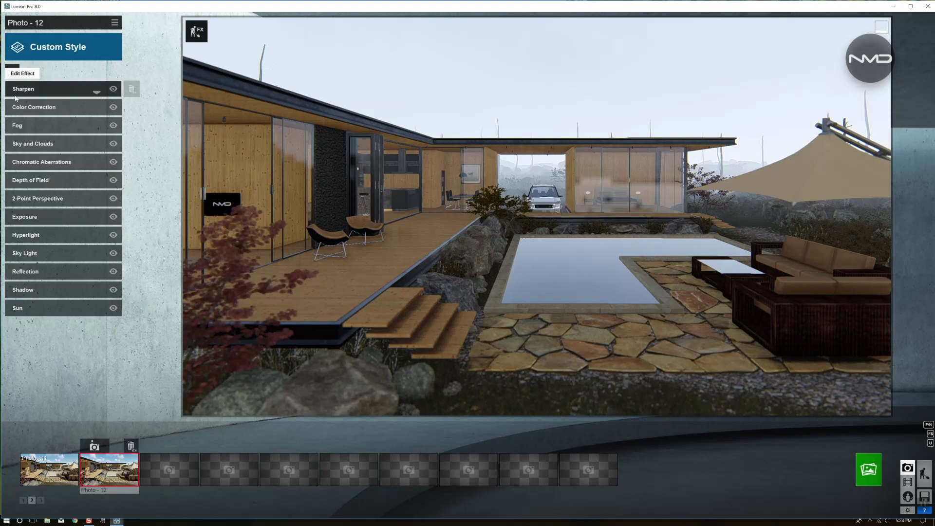
left_click(62, 267)
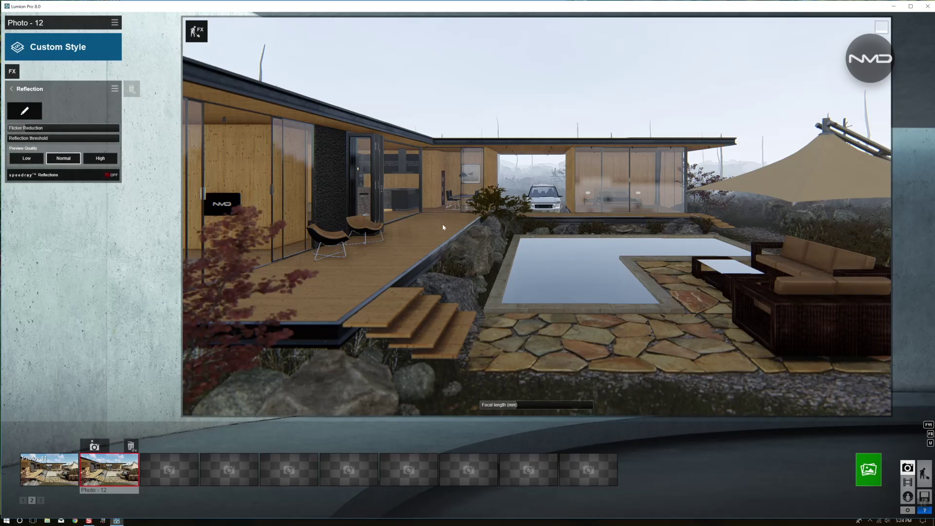
left_click(25, 108)
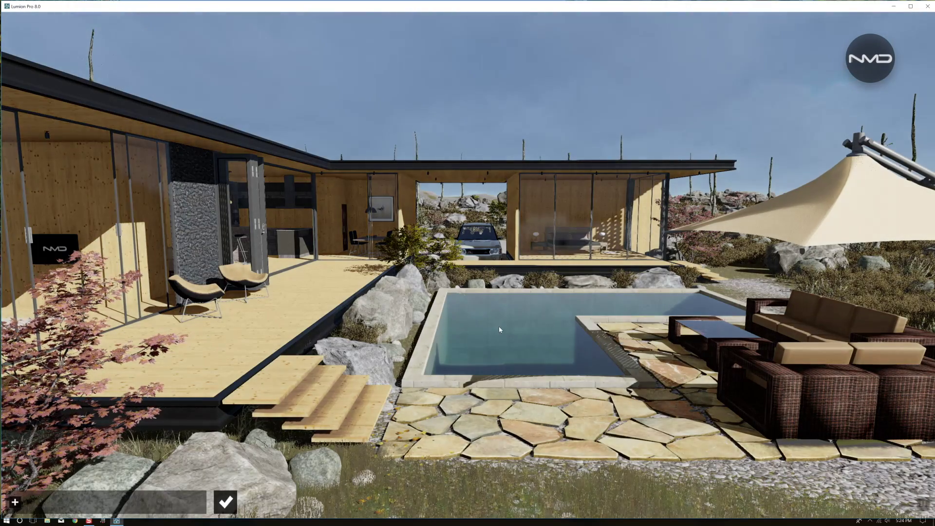
left_click(19, 507)
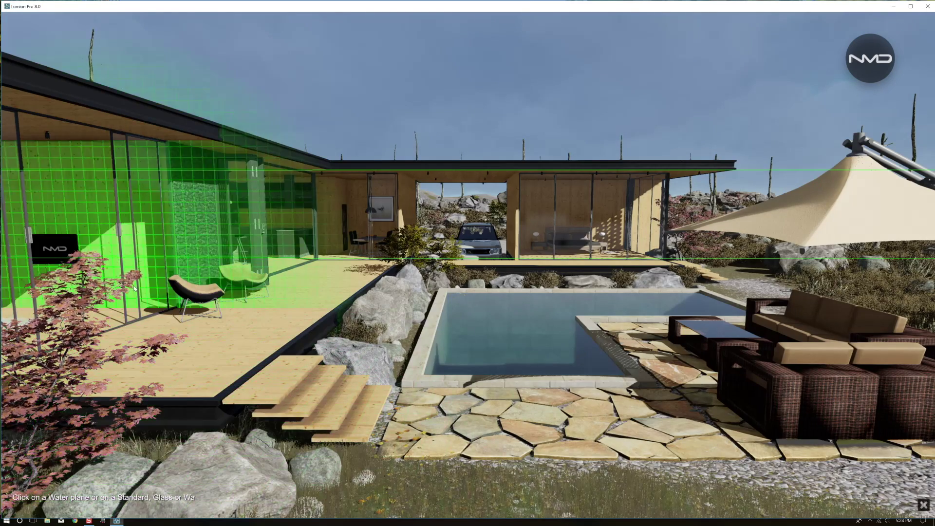
left_click(152, 252)
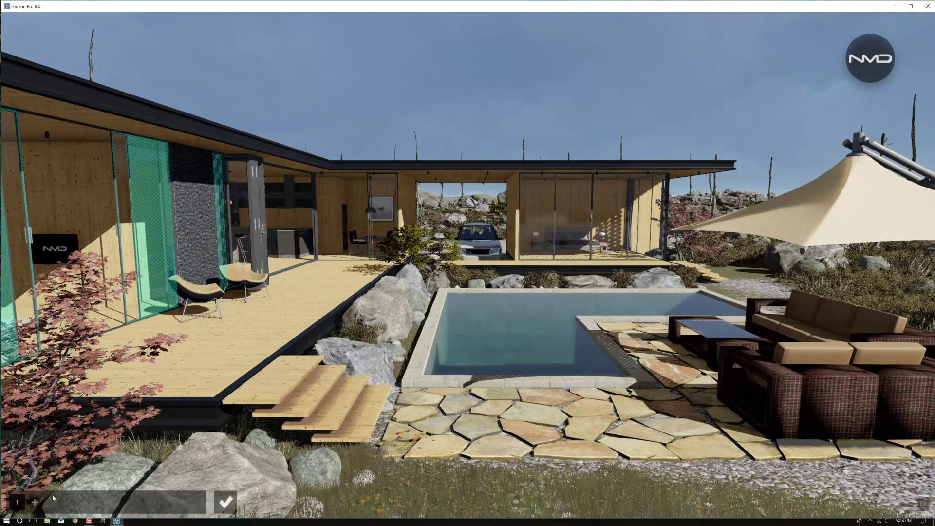
left_click(35, 503)
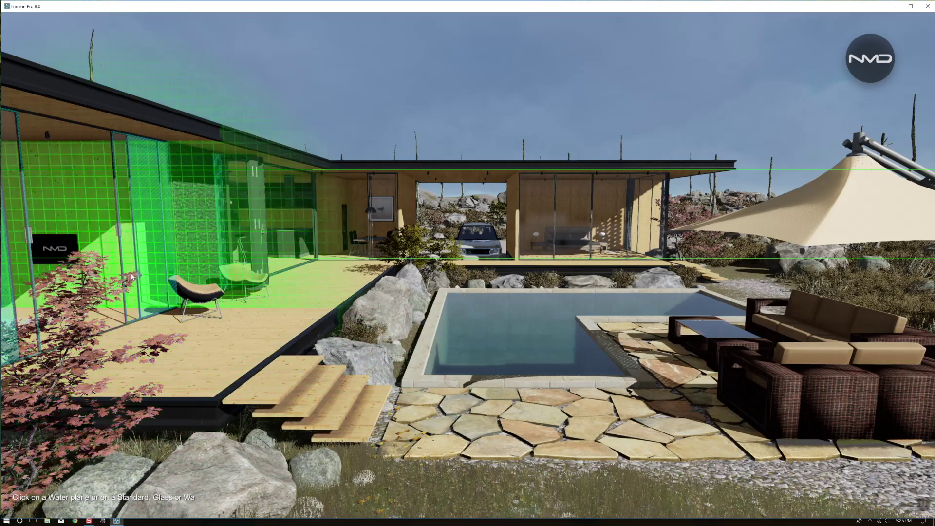
left_click(132, 276)
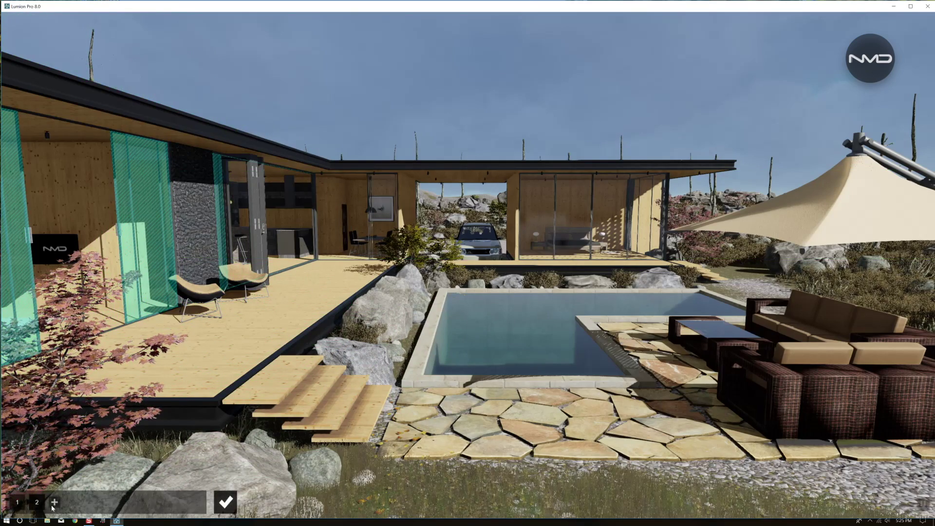
Step: Add reflection planes on the glass panel, courtyard glass and bedroom glass
left_click(54, 502)
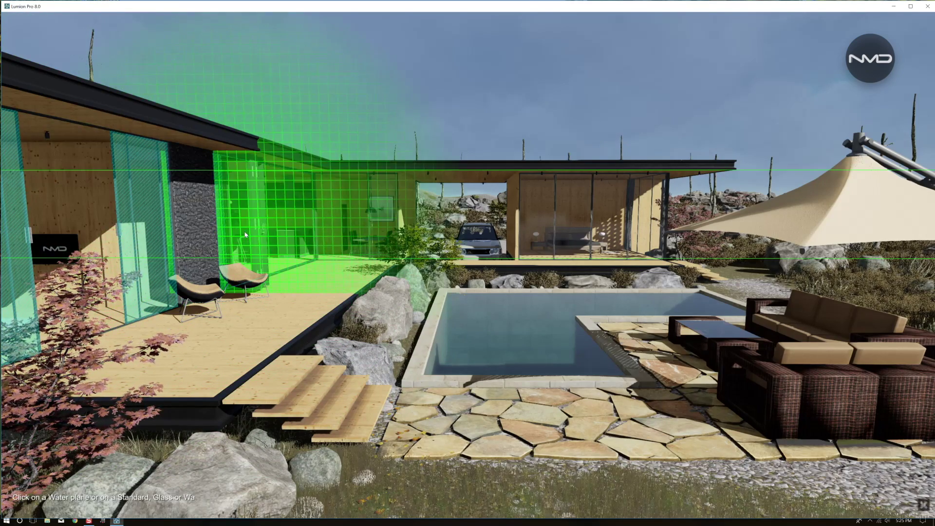
left_click(219, 279)
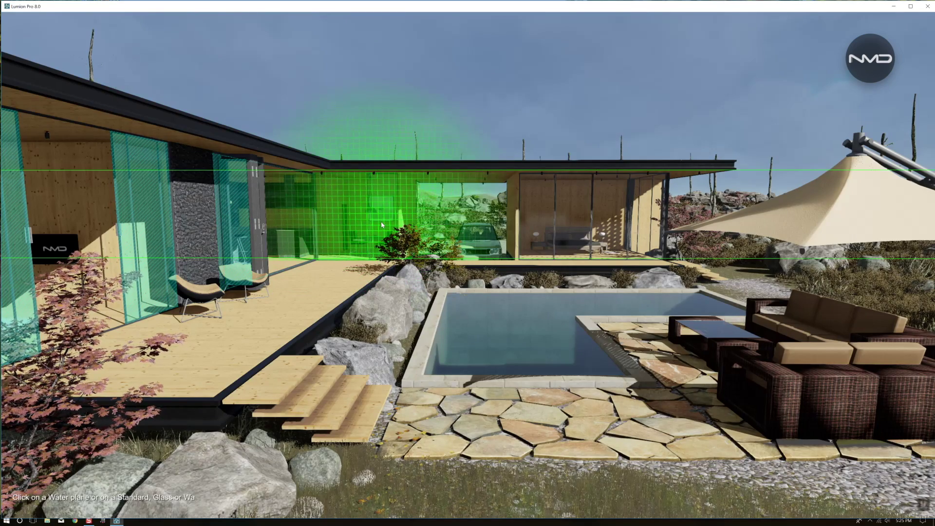
left_click(375, 254)
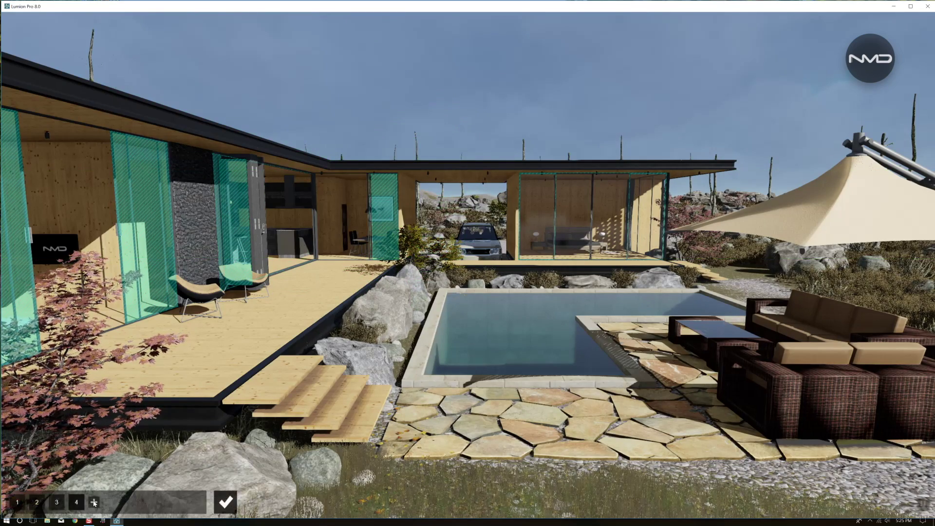
left_click(568, 219)
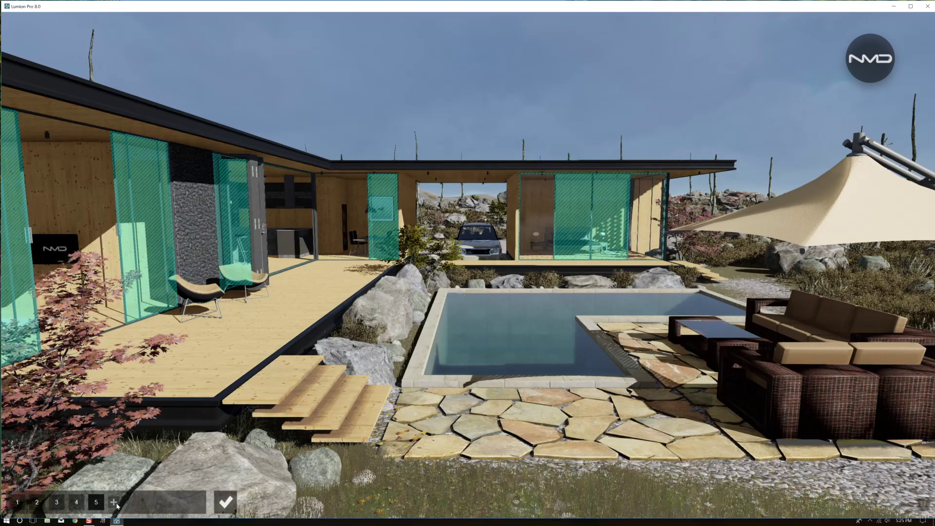
left_click(543, 223)
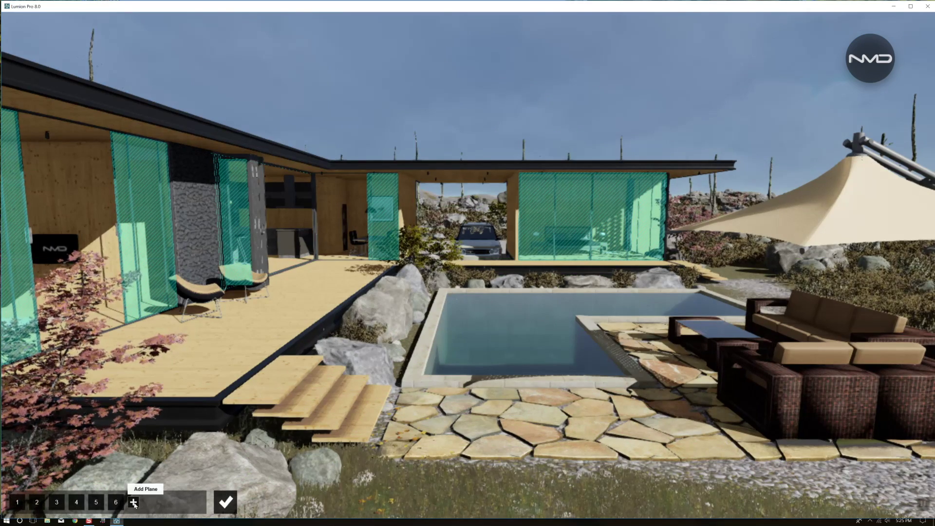
Step: Add reflection planes on the pool water, lounge area and wooden deck, then finish editing
left_click(134, 502)
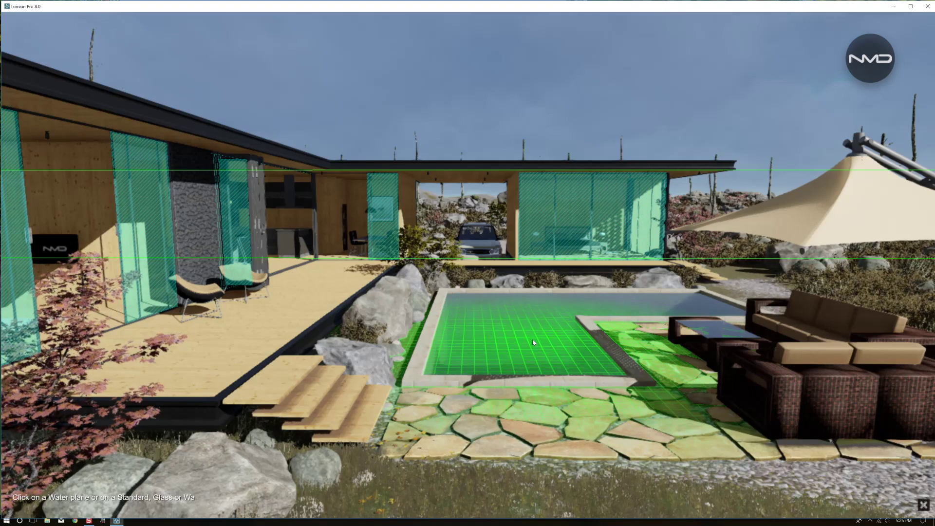
left_click(533, 343)
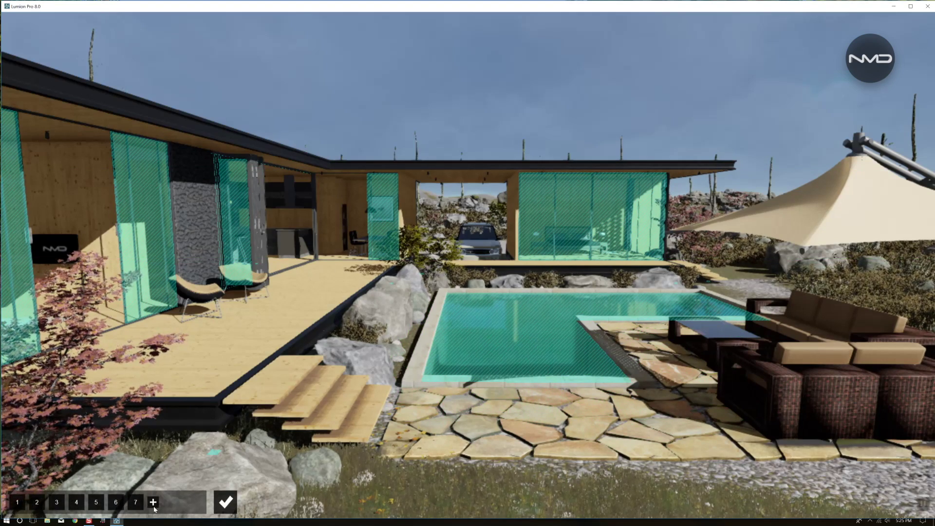
left_click(153, 502)
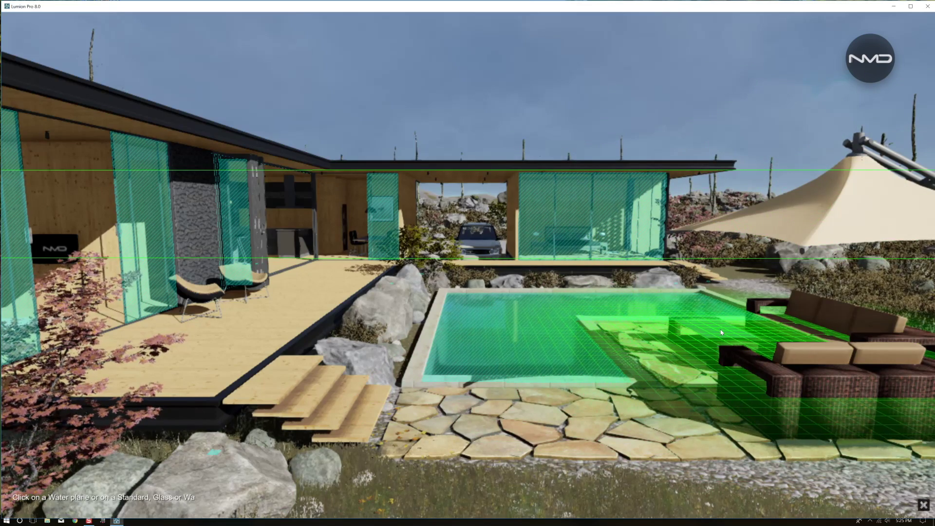
left_click(721, 330)
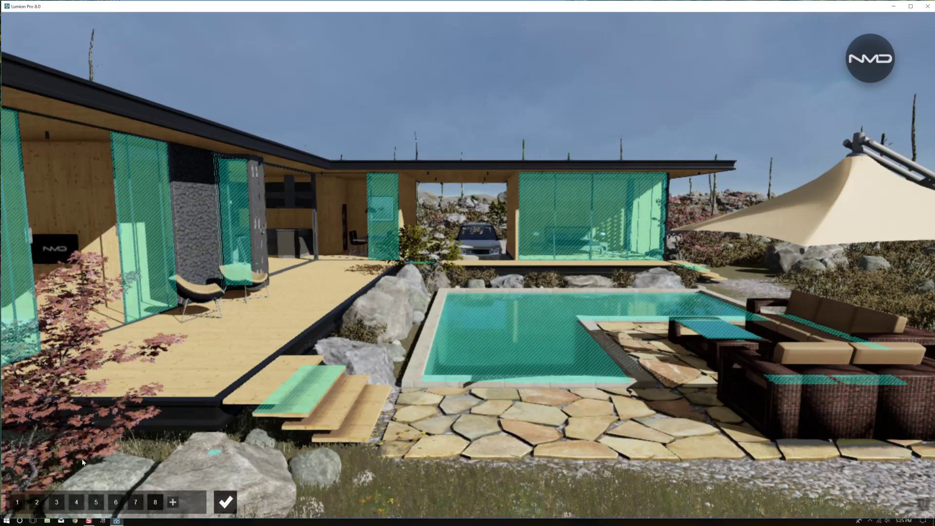
left_click(172, 502)
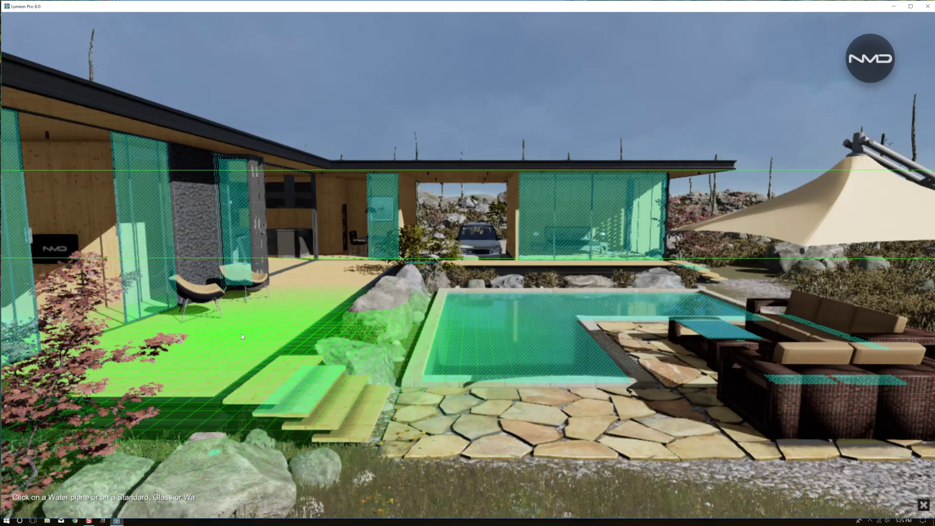
left_click(242, 333)
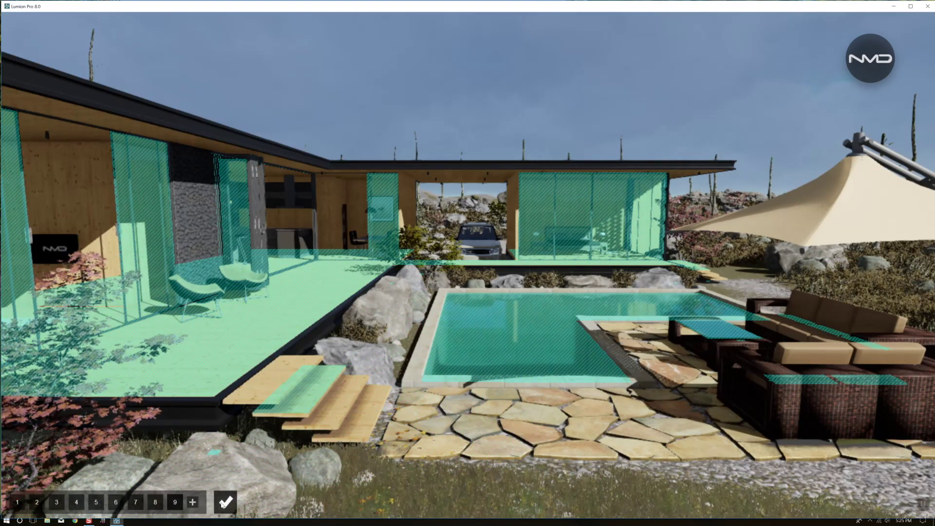
key("Return")
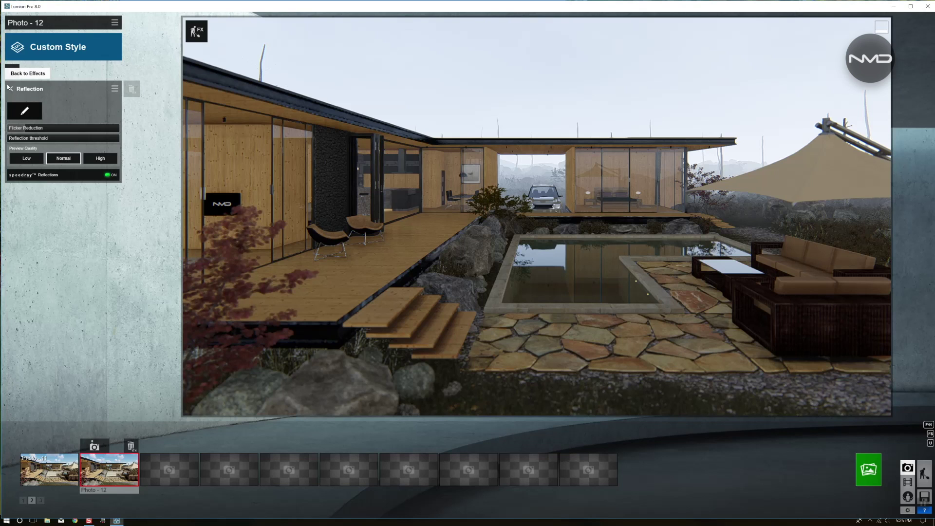
Step: Lower the Sky and Clouds sky brightness from 0.5 to about 0.4987
left_click(10, 88)
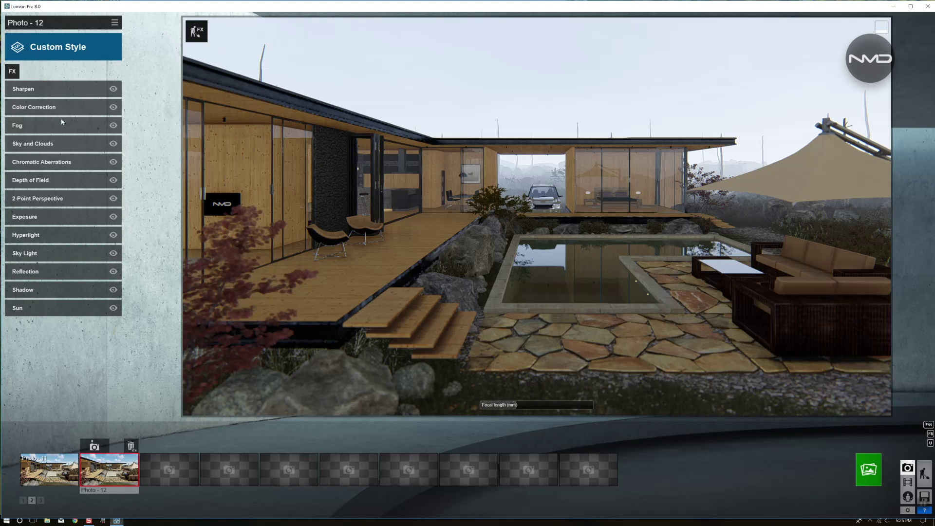
left_click(61, 147)
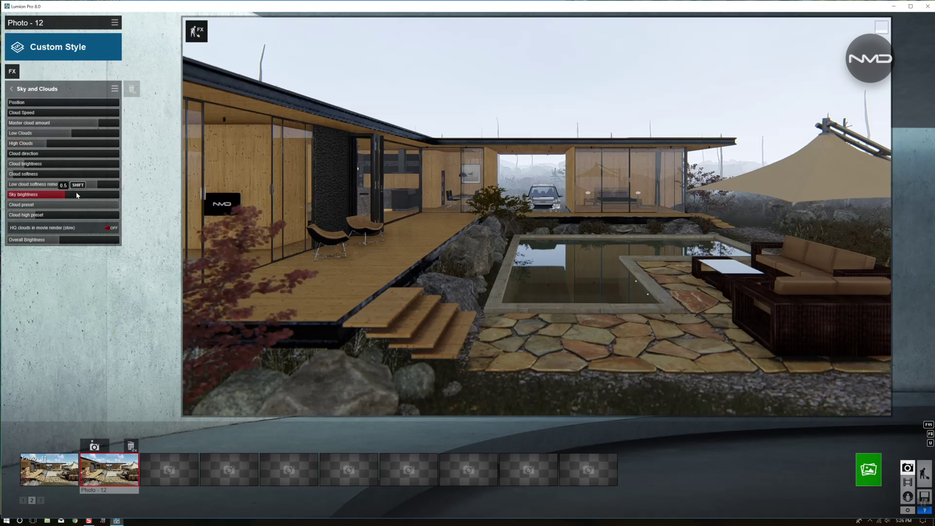
left_click(63, 196)
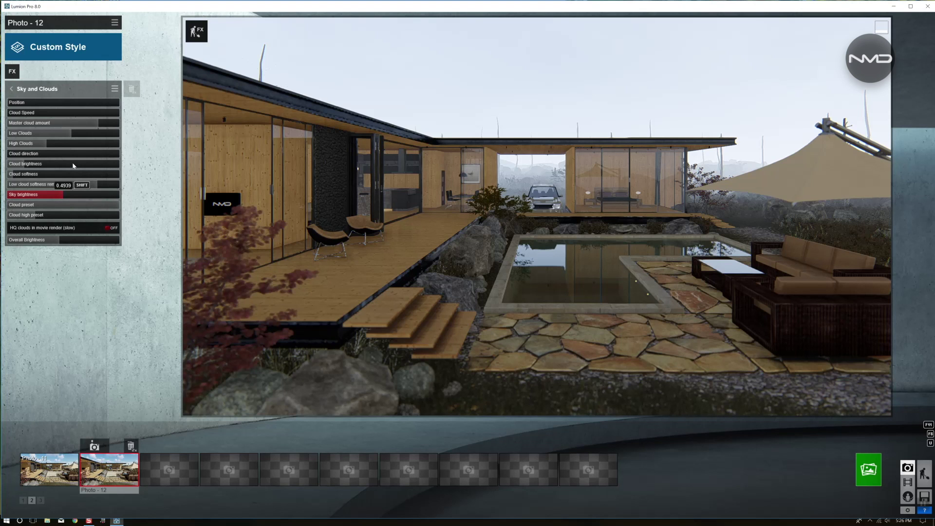
mouse_move(74, 166)
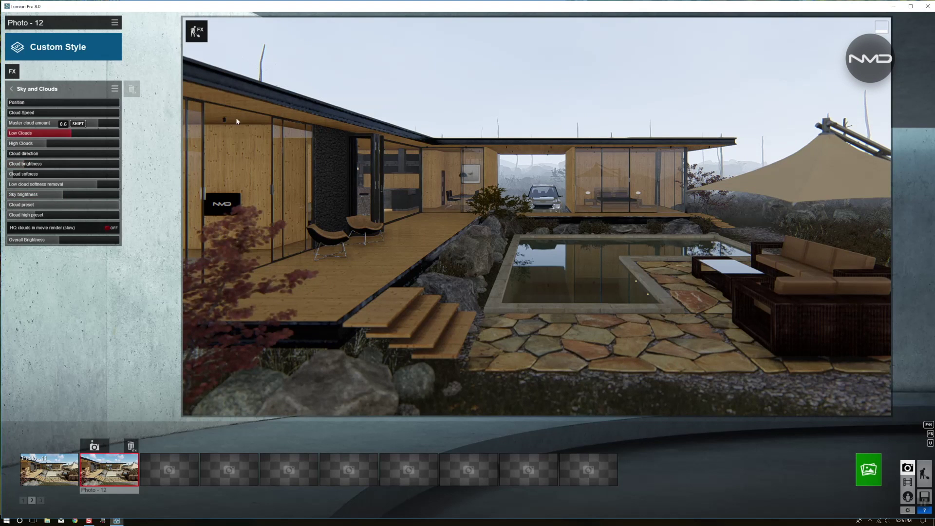
Step: Raise the Exposure effect further, to about 0.5258
left_click(10, 88)
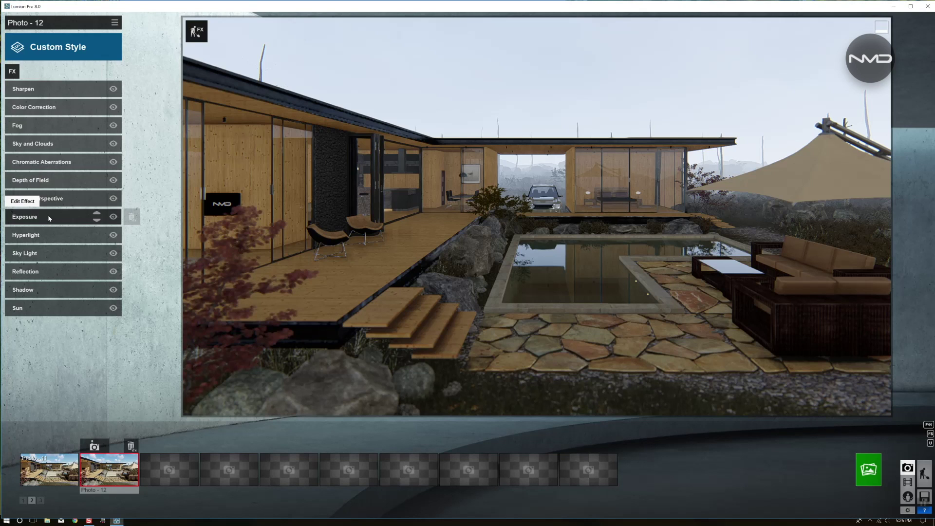
left_click(48, 217)
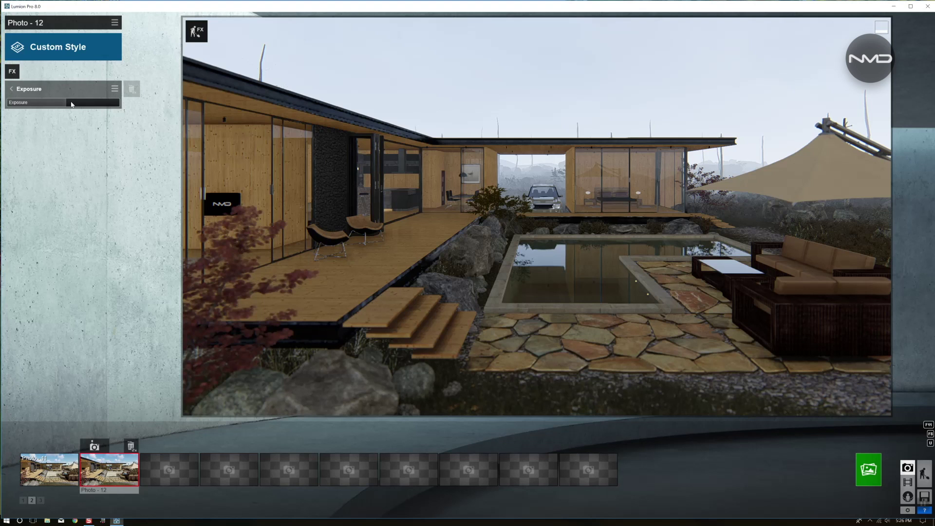
left_click_drag(68, 103, 71, 104)
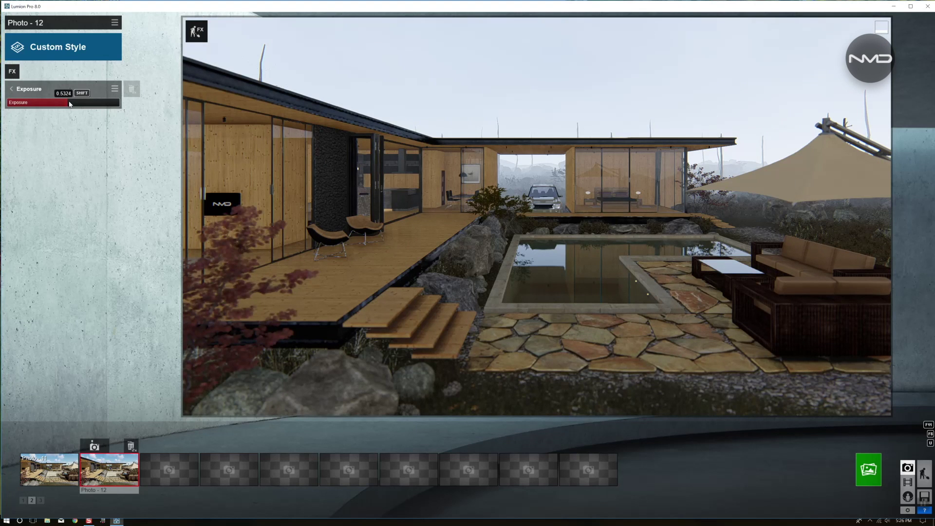
left_click(11, 89)
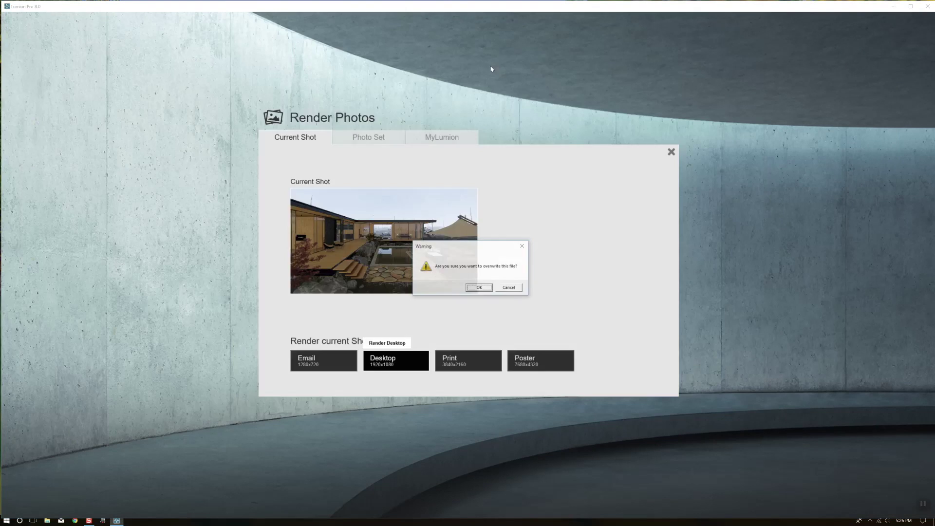
Step: Confirm overwriting the previous file and start the 1920x1080 render of Photo - 12
key("Return")
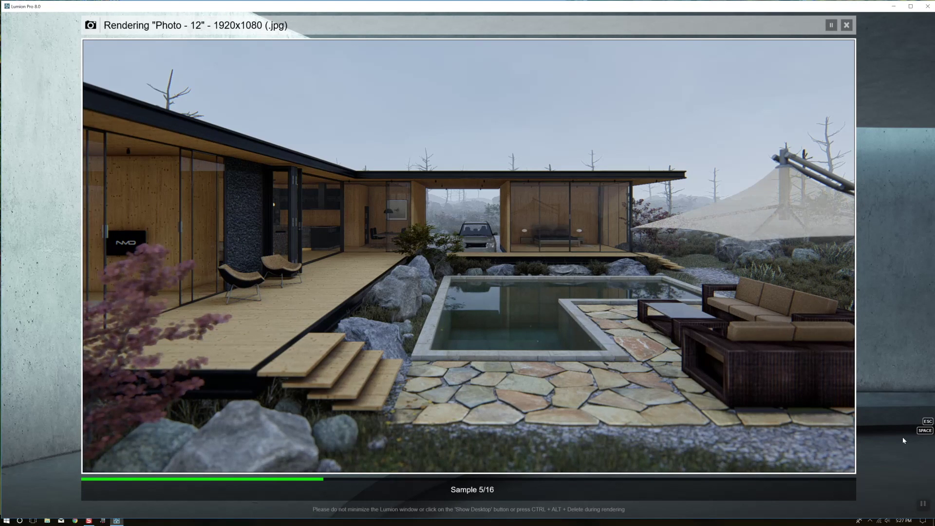